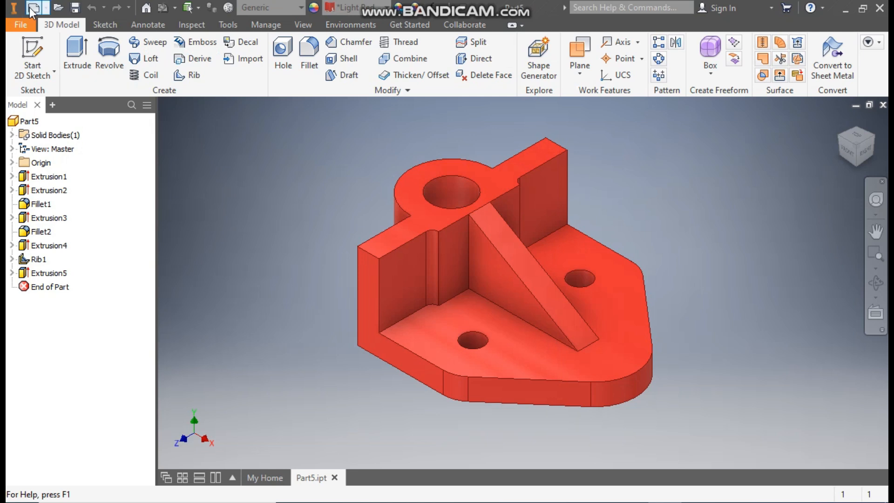
Step: Create a new part from the Standard (mm).ipt template and start a 2D sketch on the front XY plane
click(593, 160)
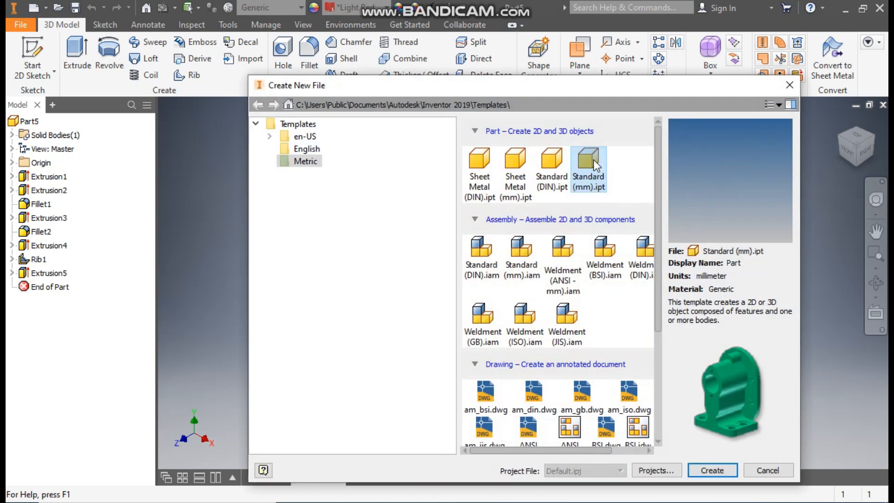
click(712, 470)
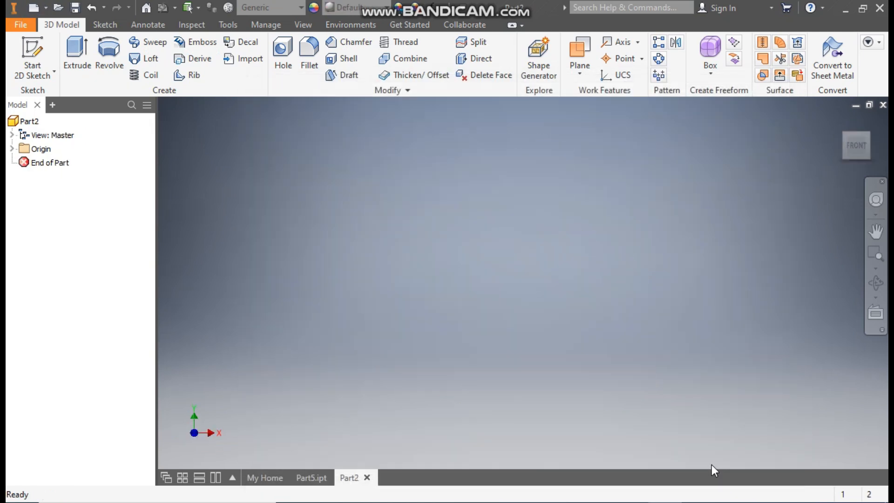
click(32, 56)
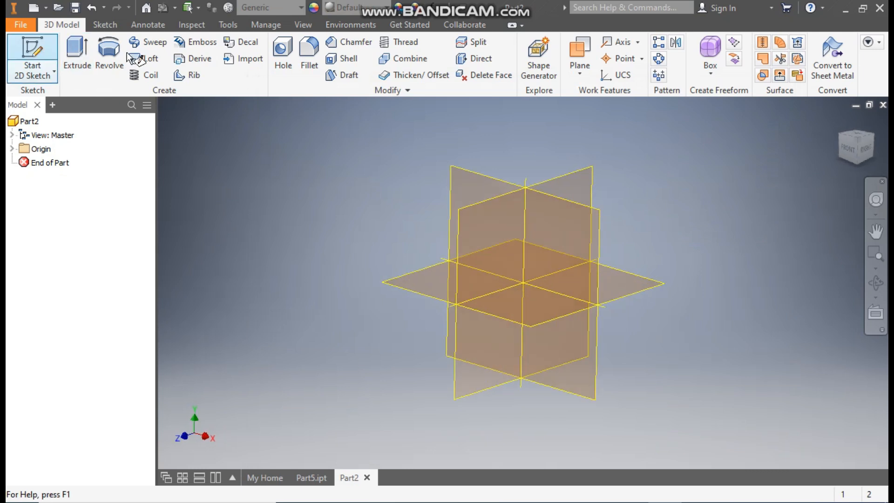
click(473, 167)
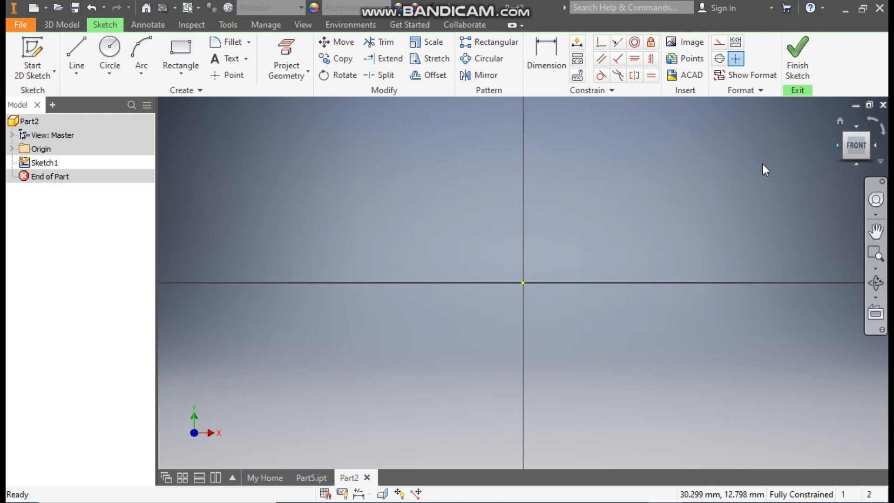
Step: Sketch two overlapping two-point rectangles from the origin, one tall and narrow, the other low and about 42 mm long, forming an L
click(170, 68)
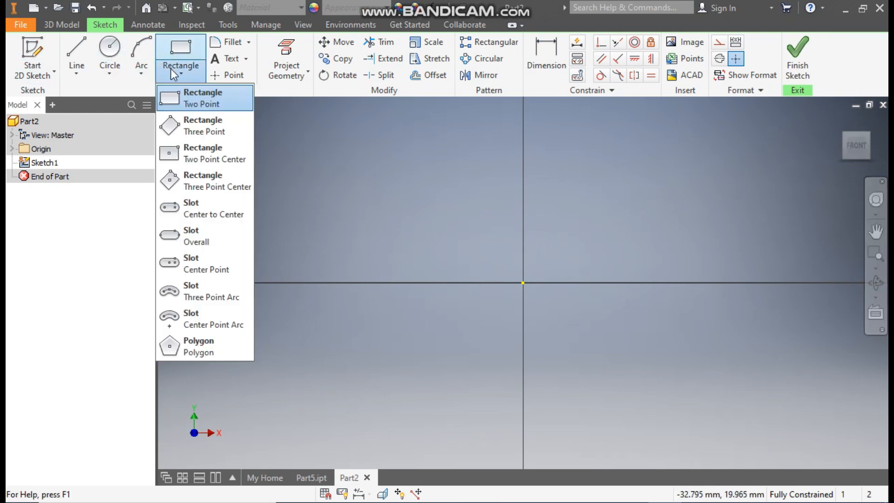
click(194, 97)
middle_drag(607, 178, 514, 233)
click(385, 346)
click(460, 111)
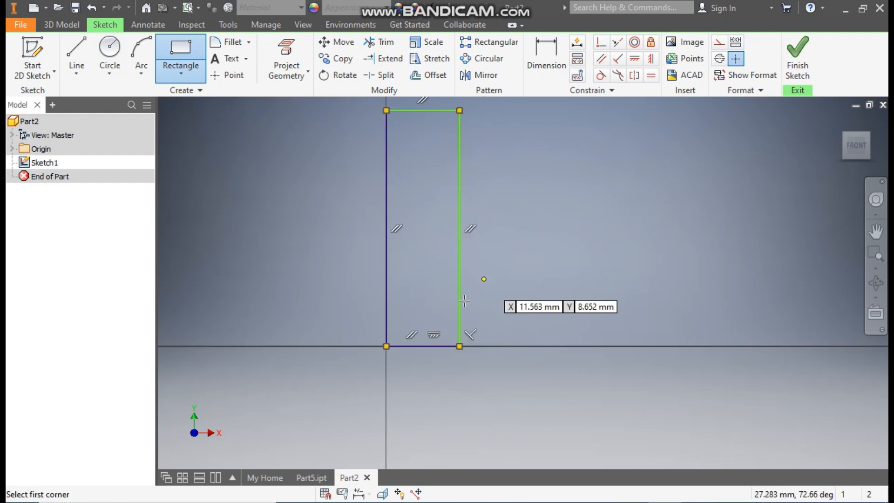
click(386, 346)
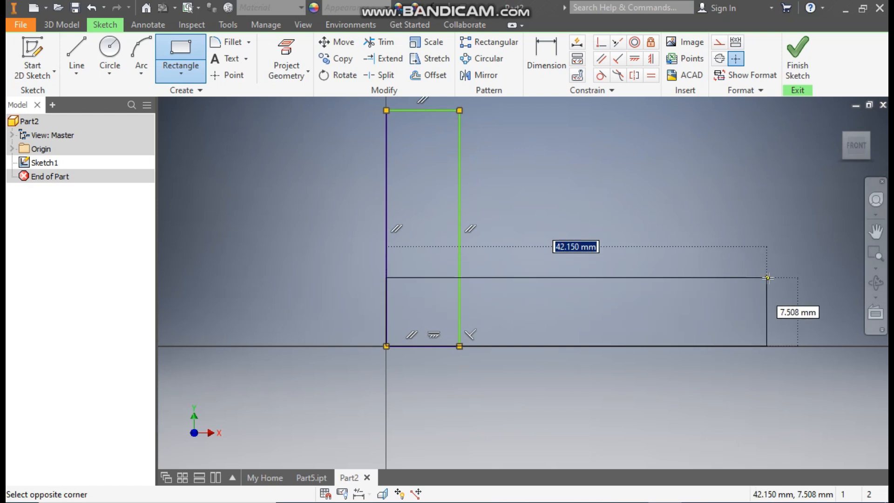
click(766, 287)
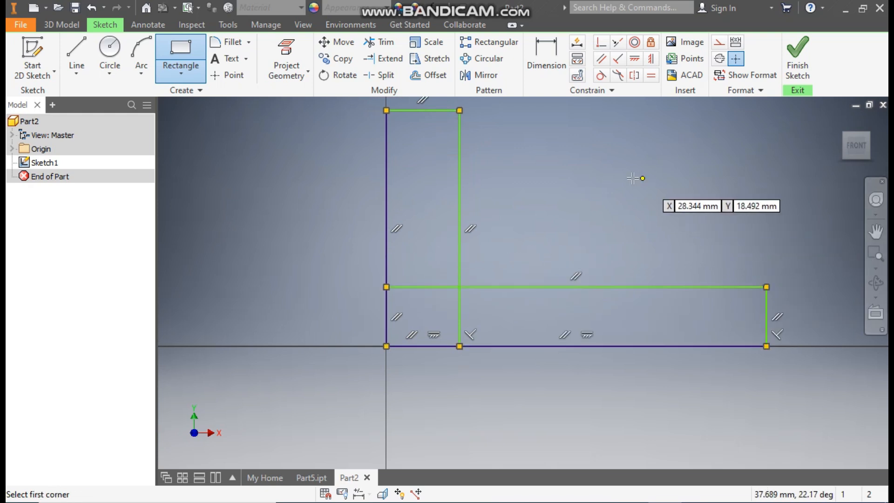
Step: Dimension the upright rectangle's width and the low rectangle's height at 10 mm each
scroll(601, 169, down, 1)
click(548, 63)
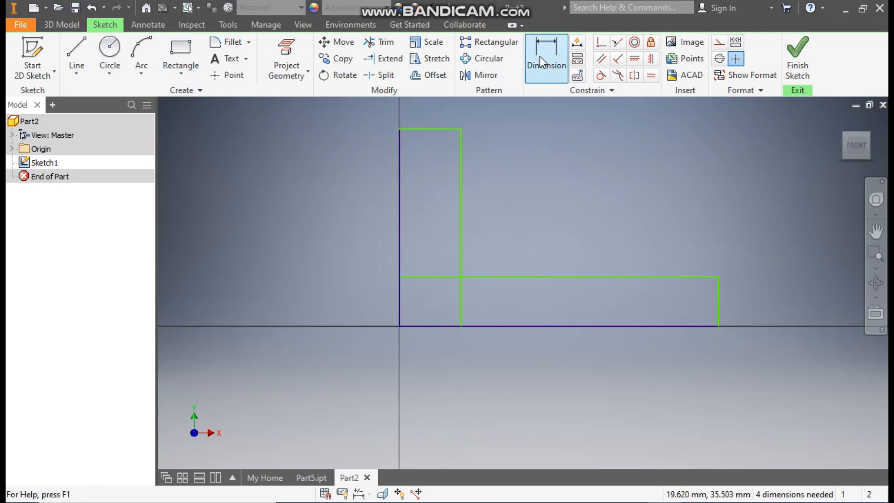
click(432, 127)
click(430, 146)
text(10)
key(Return)
scroll(539, 202, down, 1)
click(655, 316)
click(681, 318)
text(10)
key(Return)
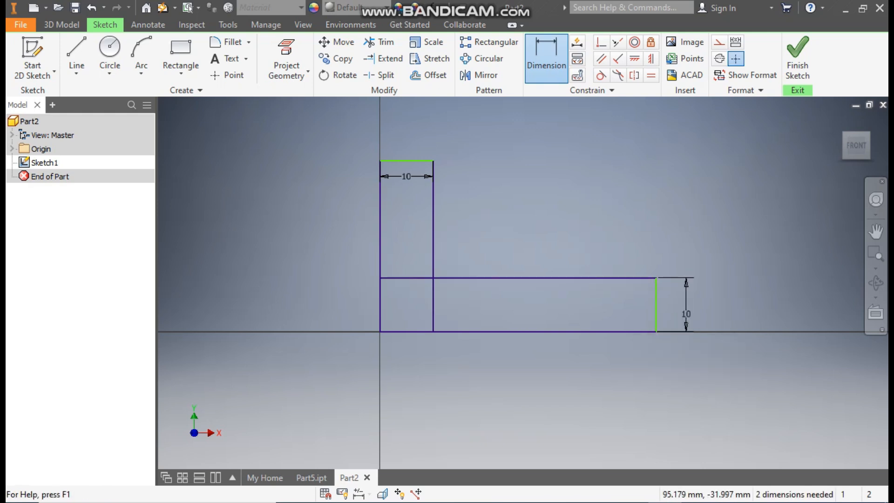
Step: Dimension the low rectangle's length at 86 mm and the upright rectangle's height at 40 mm, and finish the sketch
click(518, 331)
click(521, 373)
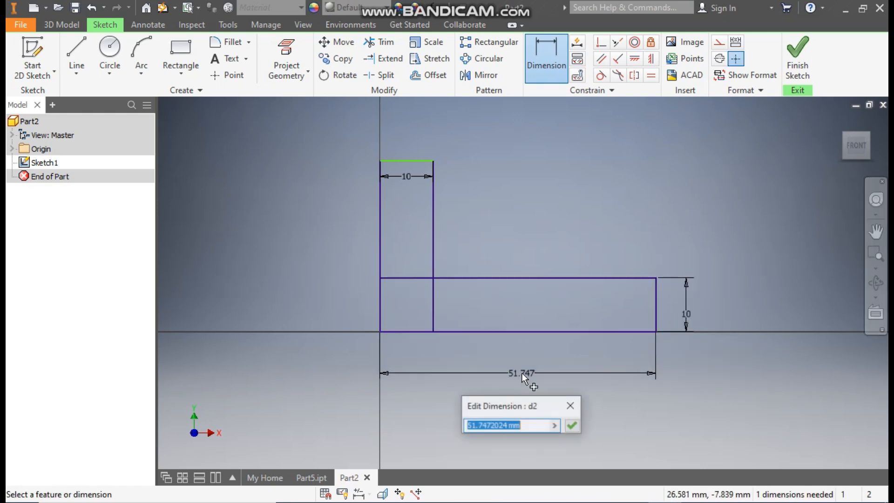
text(86)
key(Return)
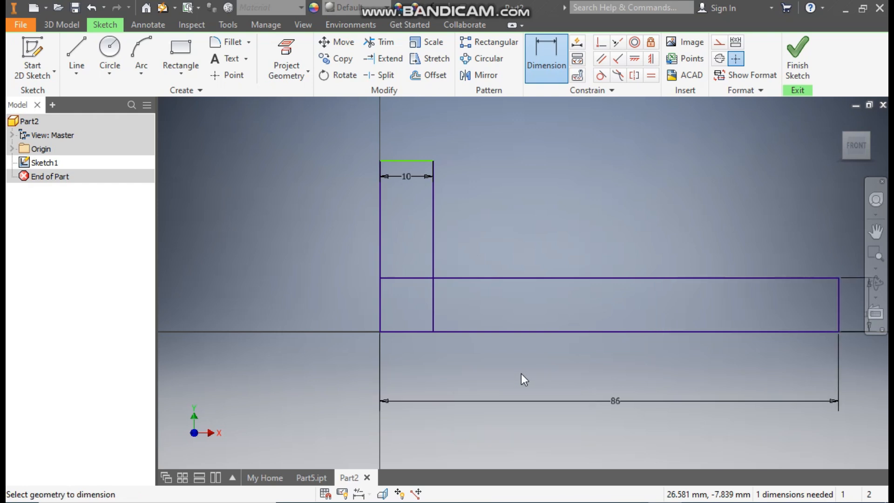
click(378, 216)
click(320, 222)
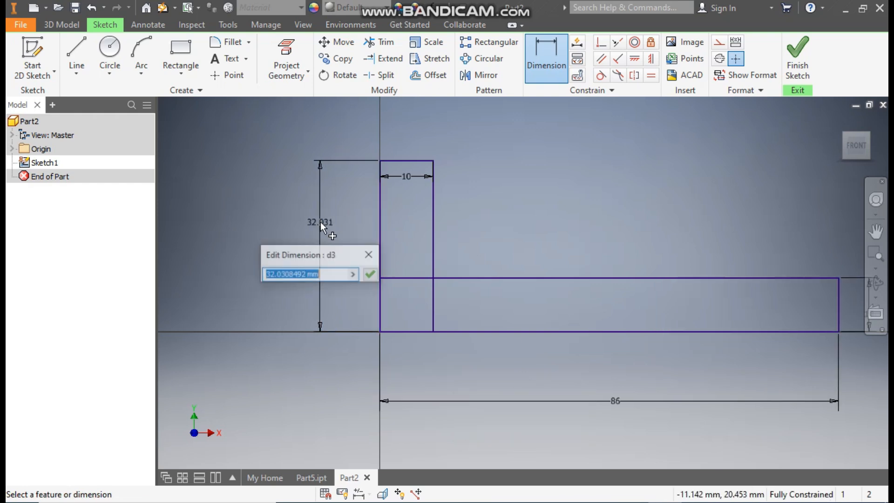
text(40)
key(Return)
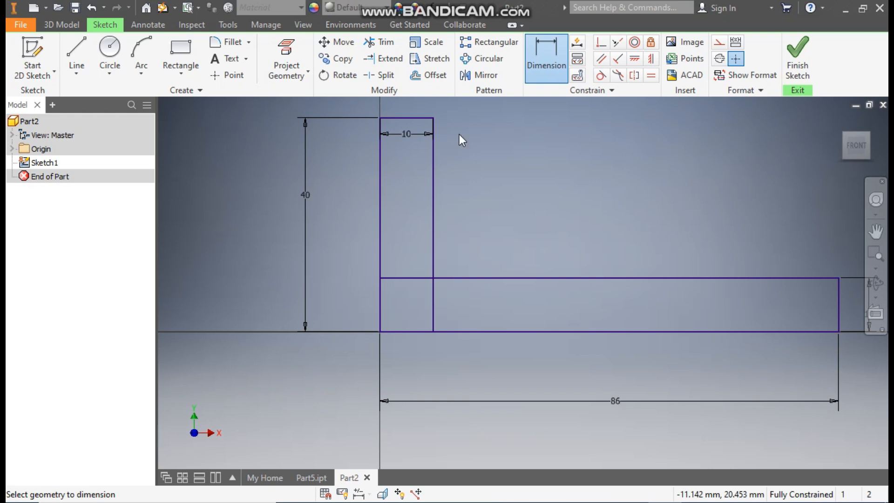
click(797, 55)
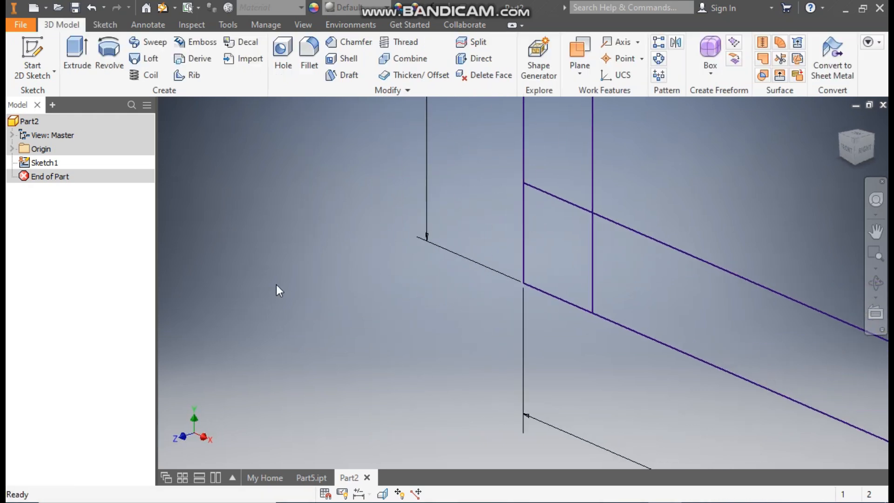
Step: Extrude the complete L-shaped profile symmetrically about the sketch plane by 88 mm
click(77, 52)
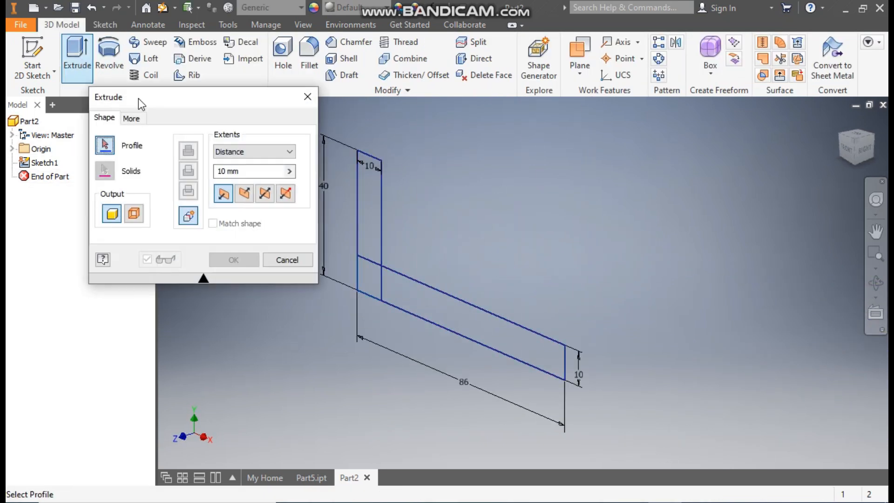
click(381, 205)
click(459, 323)
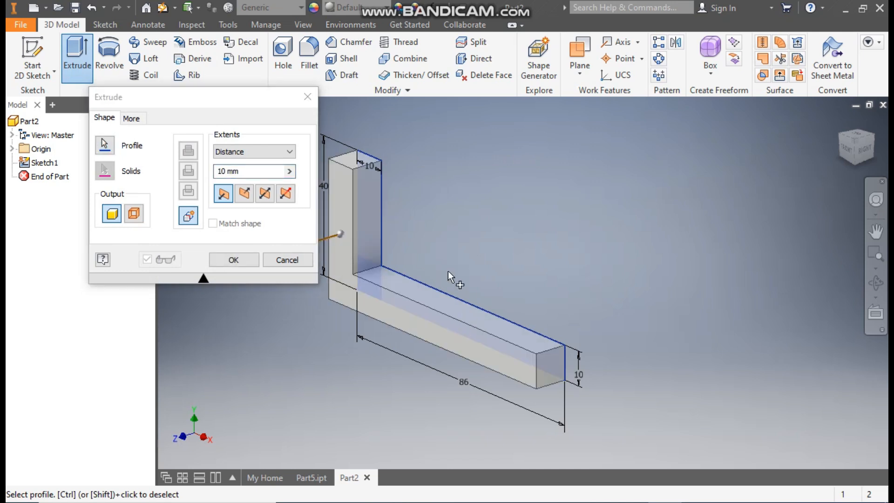
click(265, 195)
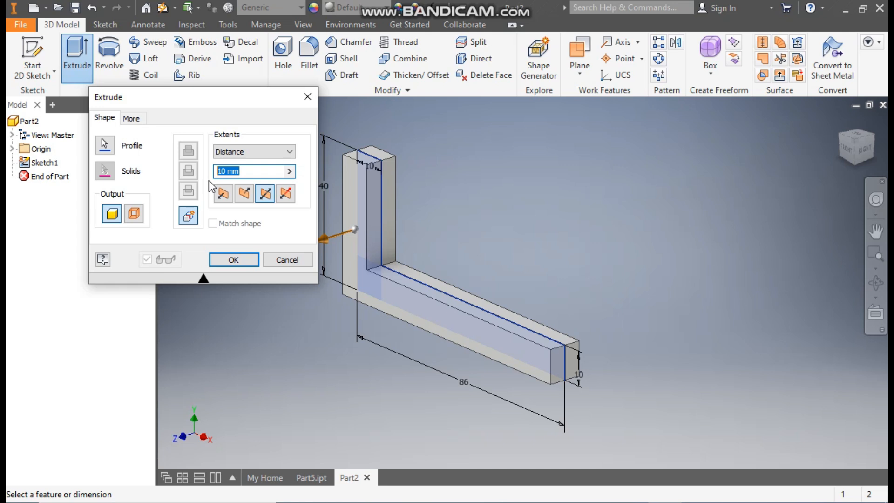
text(88)
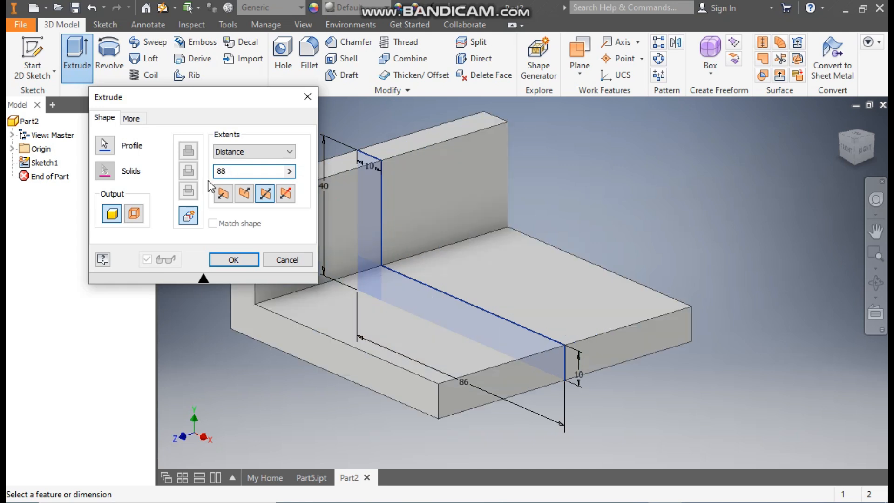
click(233, 260)
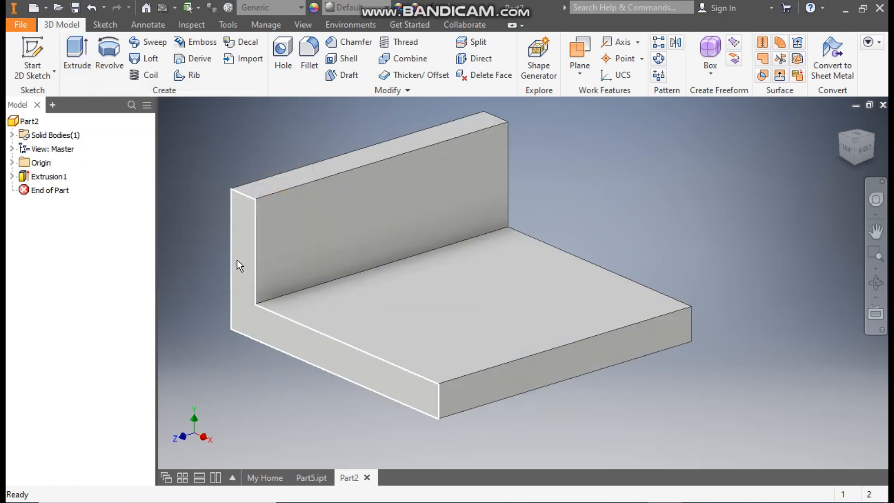
Step: Start a new sketch on the top face of the base plate
click(438, 318)
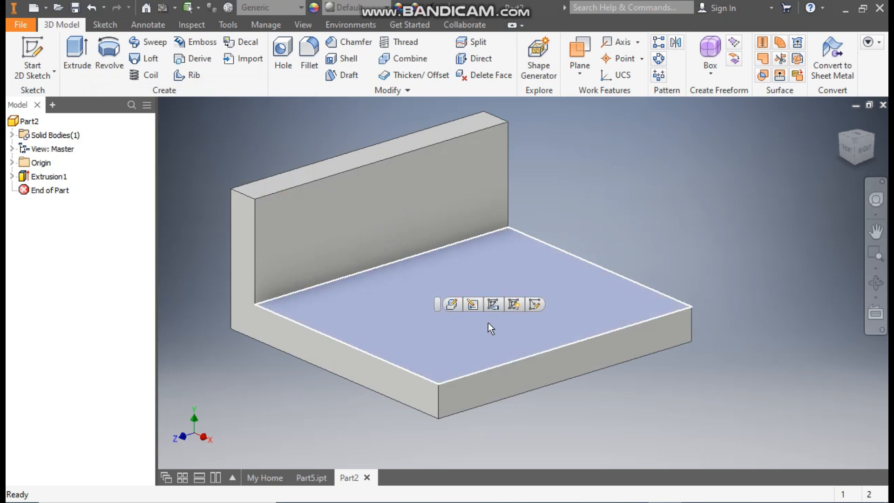
click(534, 304)
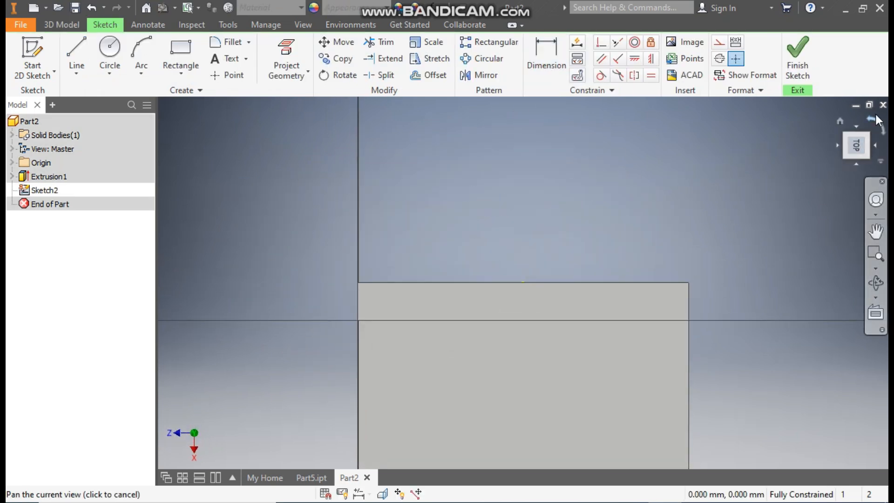
click(869, 121)
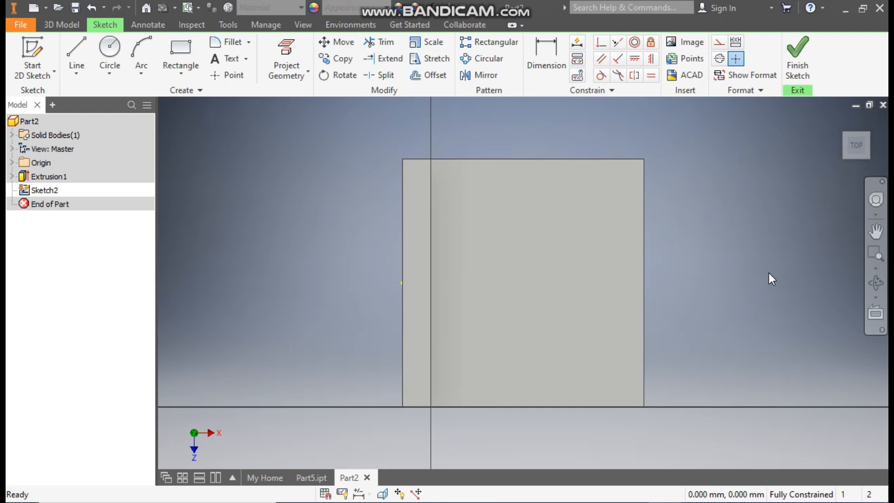
scroll(694, 281, up, 2)
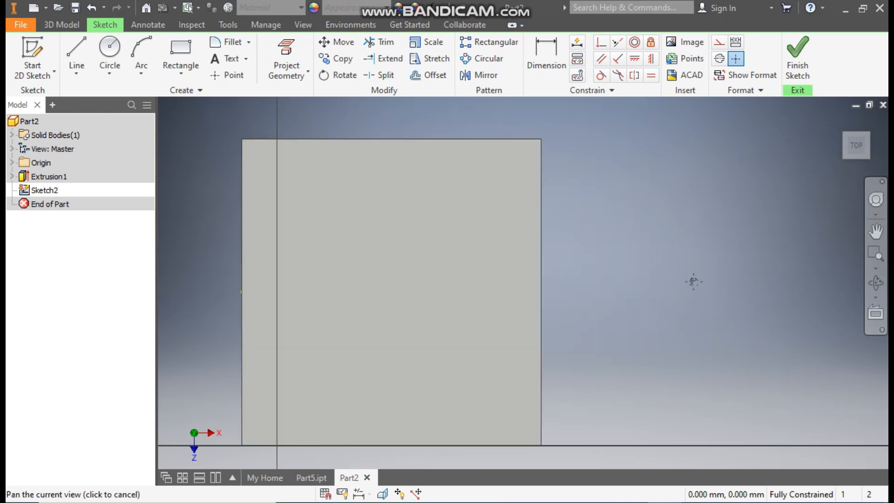
Step: Sketch a slanted line inward from the base plate's side edge, starting about 16 mm from the upright wall's inner face
click(76, 51)
click(333, 140)
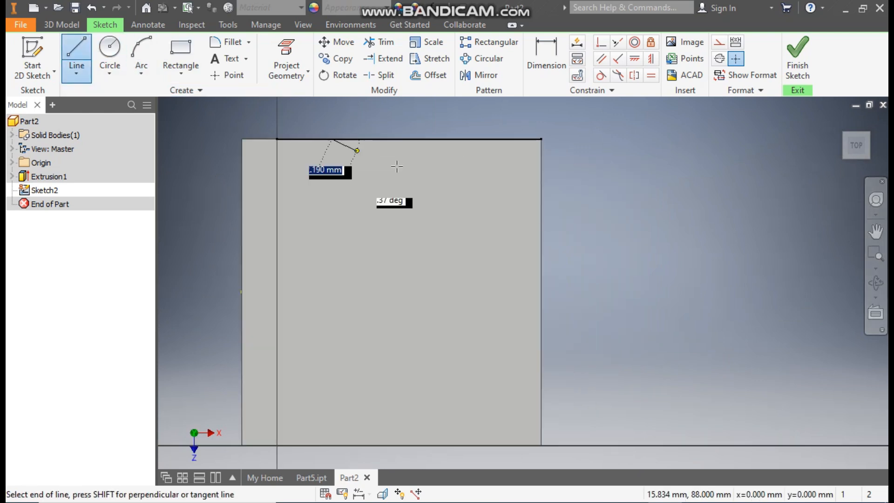
click(489, 217)
key(Escape)
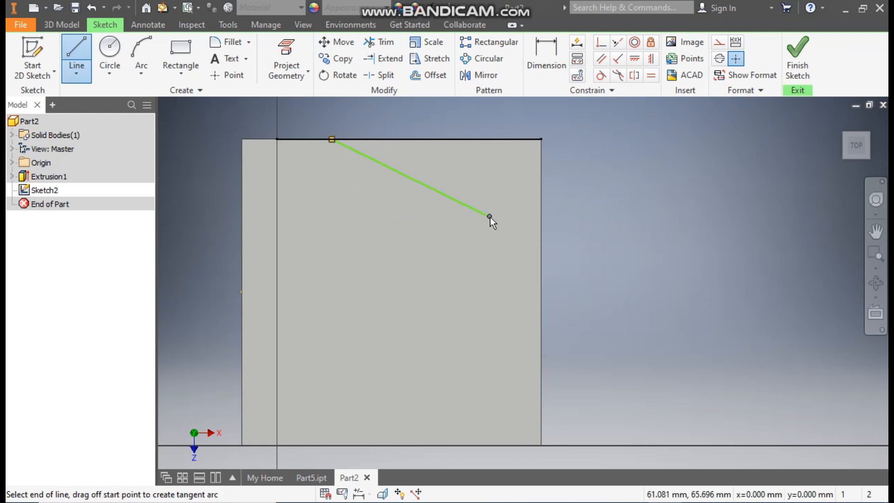
key(Escape)
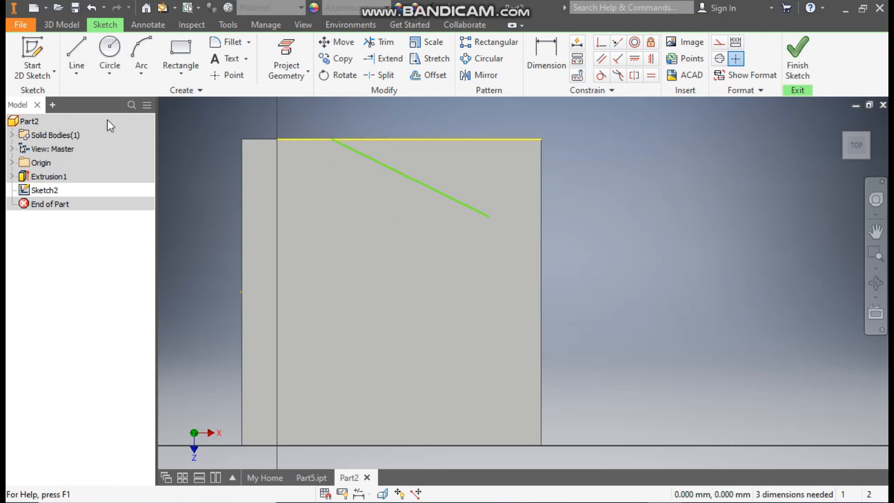
Step: Draw a three-point arc from the slanted line's free end to the midpoint of the base plate's outer edge
click(145, 65)
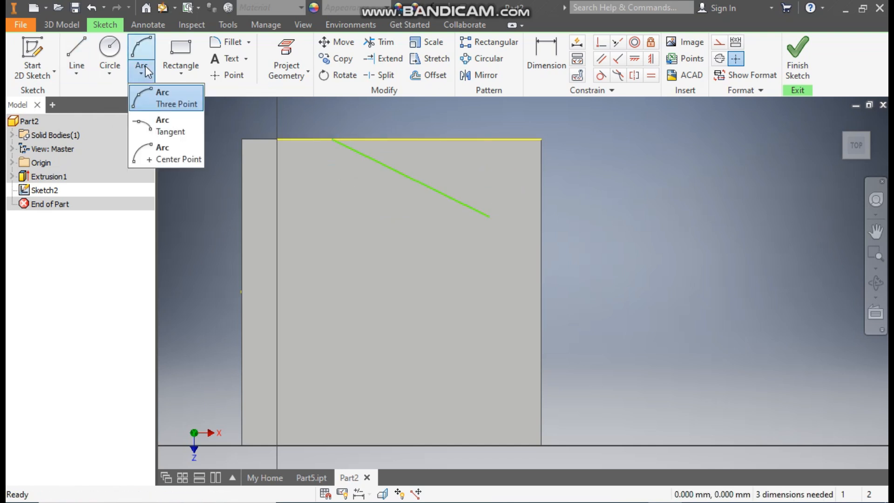
click(172, 99)
click(489, 217)
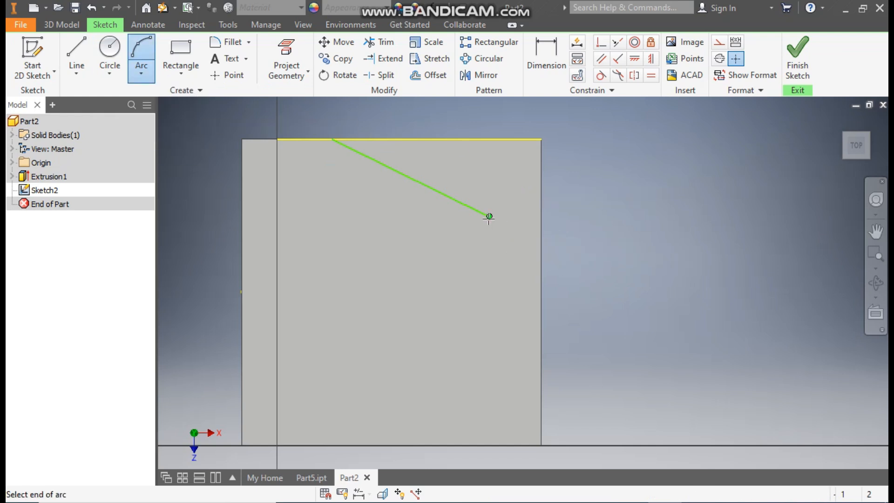
click(541, 292)
click(525, 242)
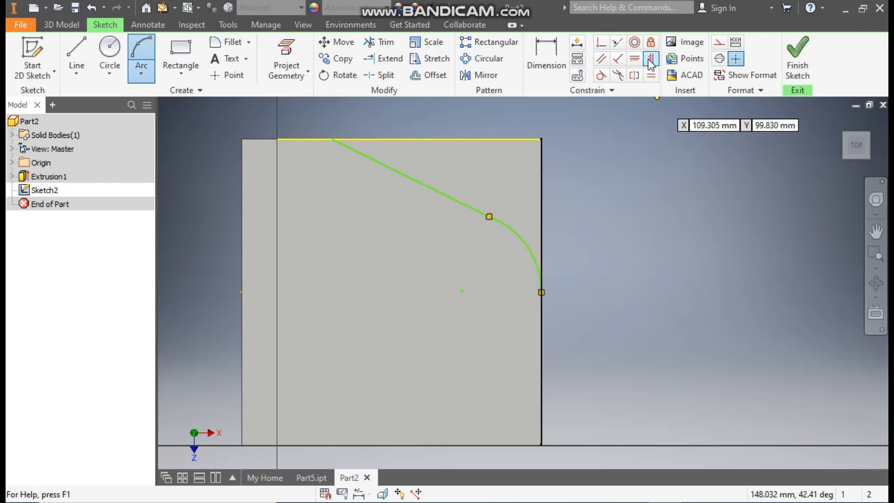
Step: Make the arc tangent to the base plate's outer edge and to the slanted line
click(601, 75)
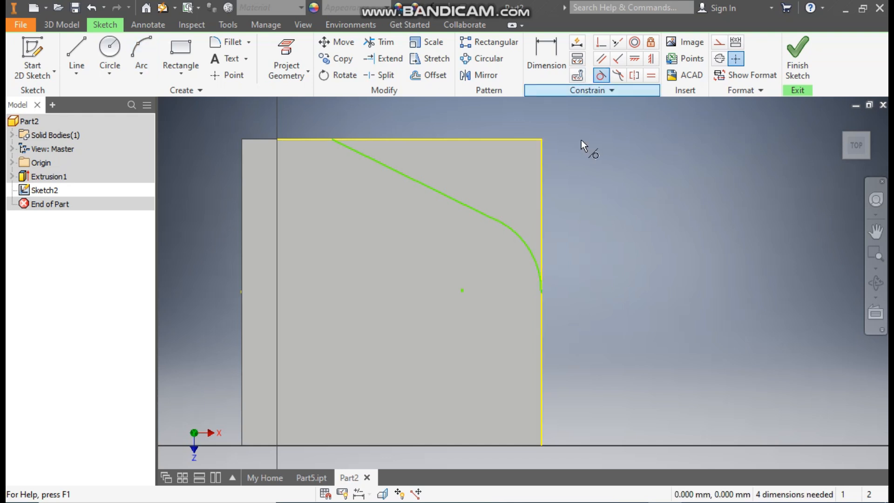
click(542, 225)
click(521, 240)
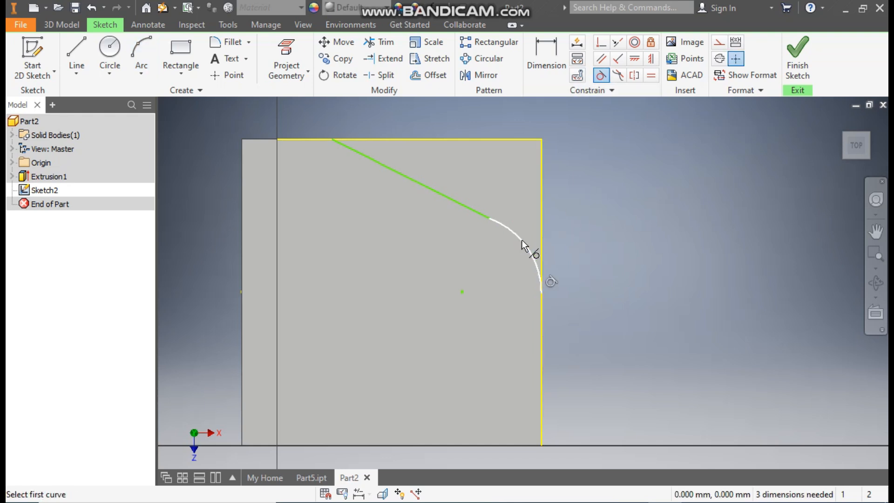
click(460, 204)
click(510, 229)
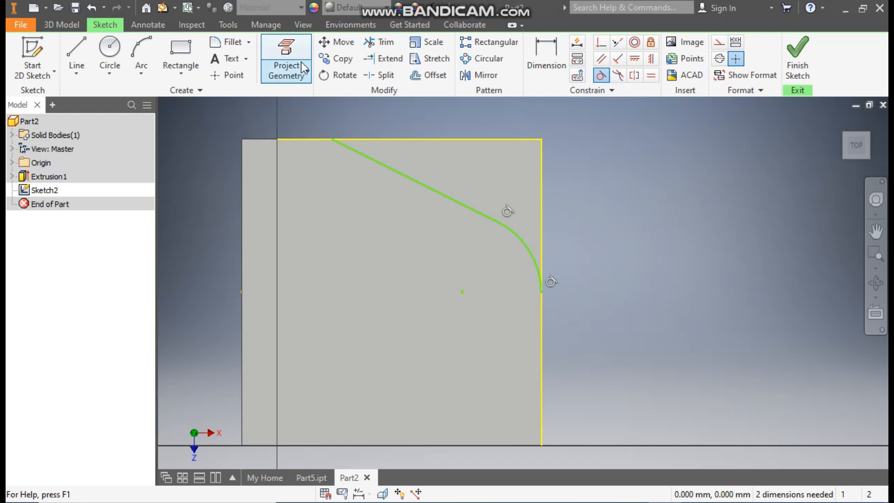
Step: Dimension the slanted line's start point at 35 mm from the upright wall's inner face
click(547, 59)
click(332, 140)
click(277, 168)
click(309, 108)
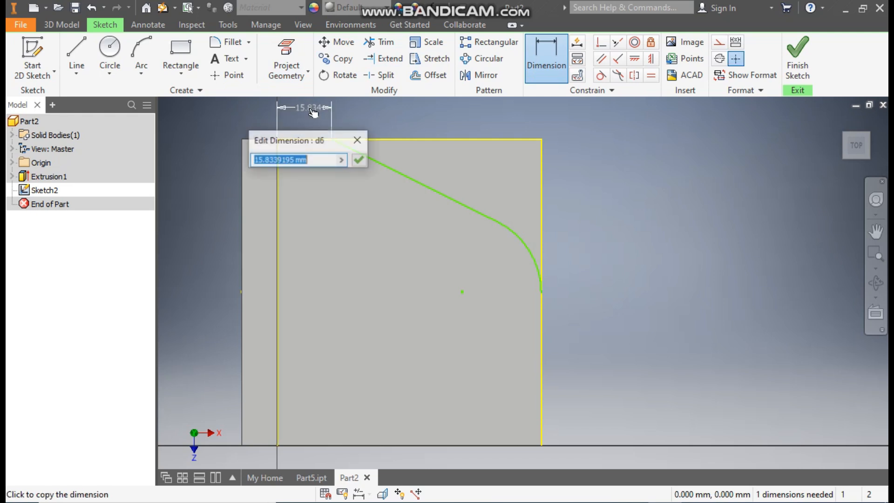
text(35)
key(Return)
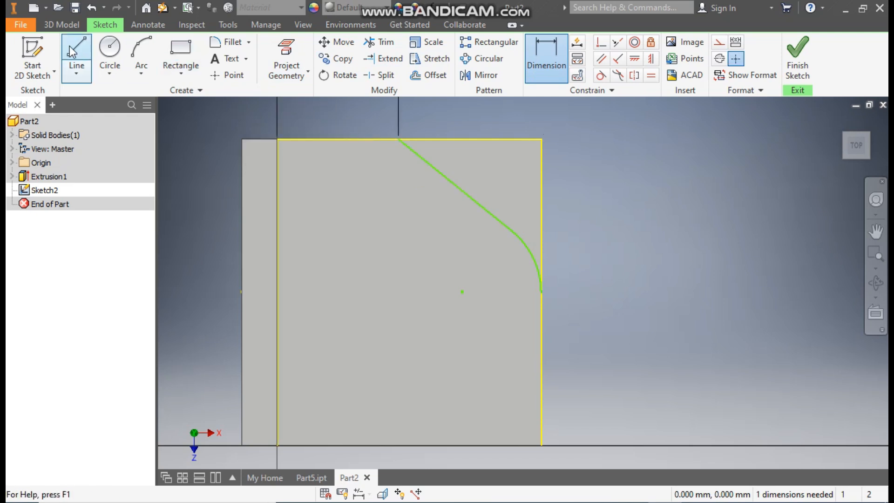
Step: Align the arc's centre horizontally with the midpoint of the upright wall's outer edge
click(635, 58)
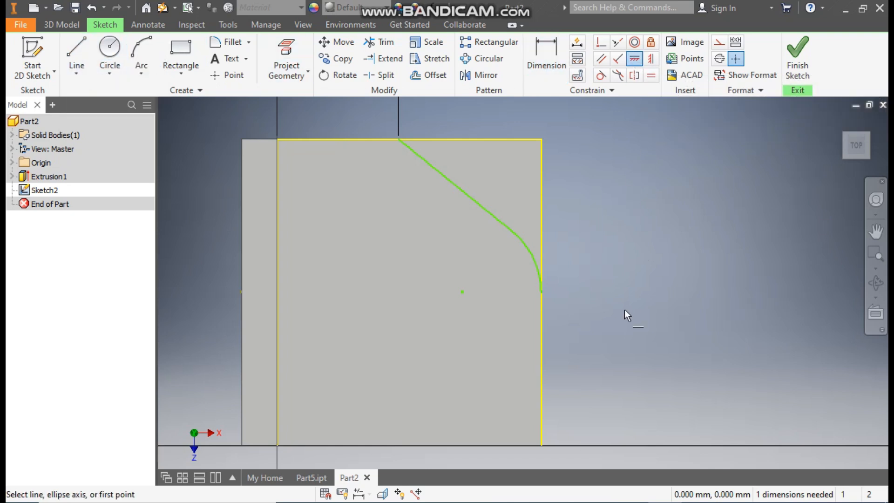
click(246, 294)
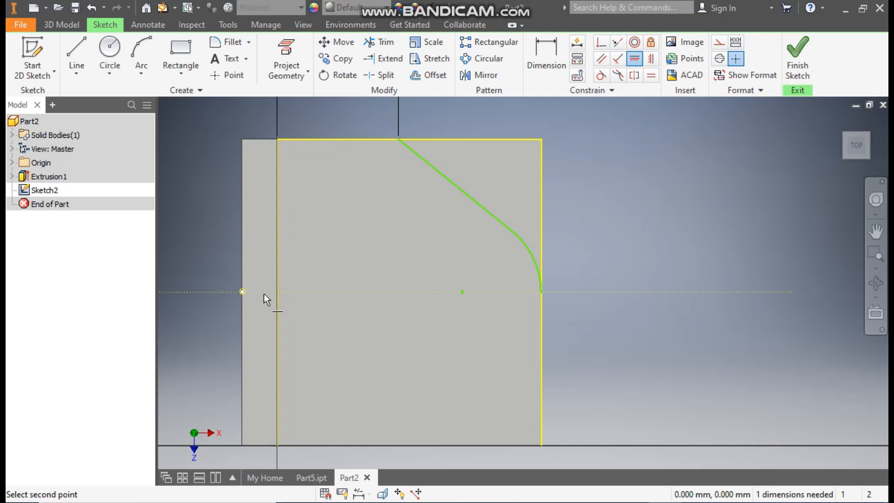
click(461, 291)
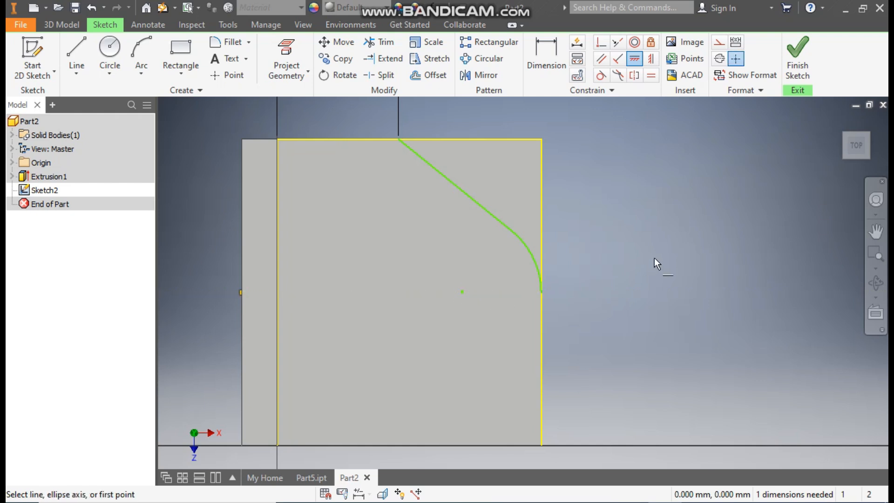
Step: Dimension the arc's radius at 19 mm
click(556, 58)
click(523, 239)
click(582, 226)
text(1)
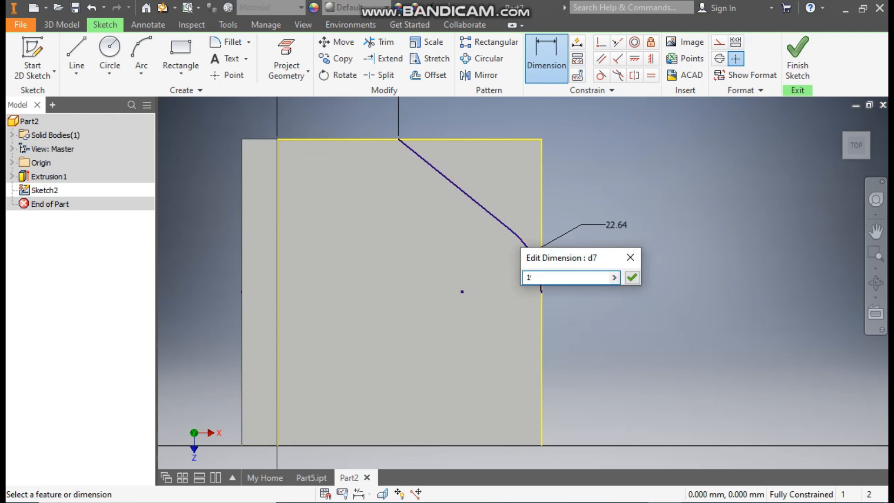
text(9)
key(Return)
Step: Close the corner profile with lines from the slanted line's start through the plate's corner to the arc's end, and finish the sketch
scroll(613, 221, down, 2)
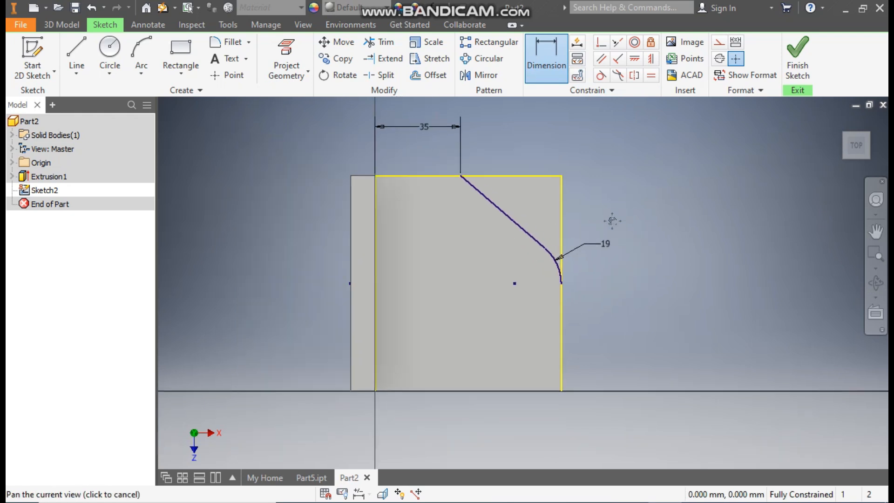
drag(613, 221, 610, 243)
click(76, 53)
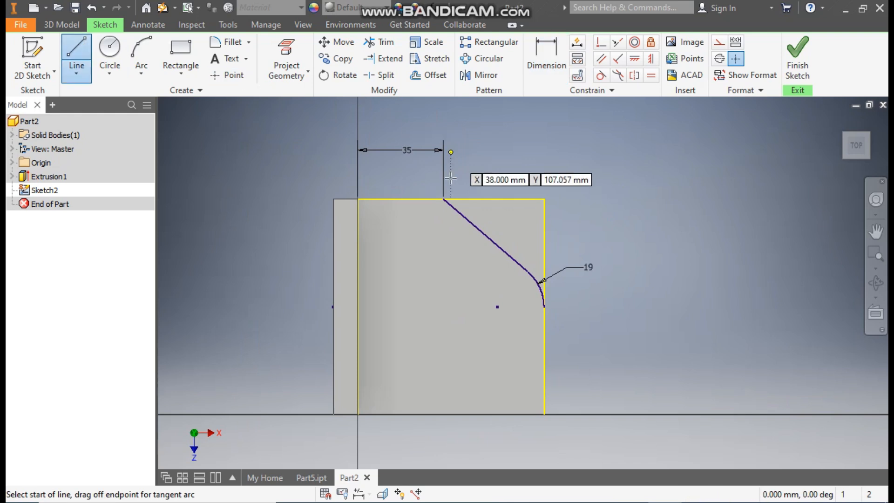
click(442, 199)
click(544, 199)
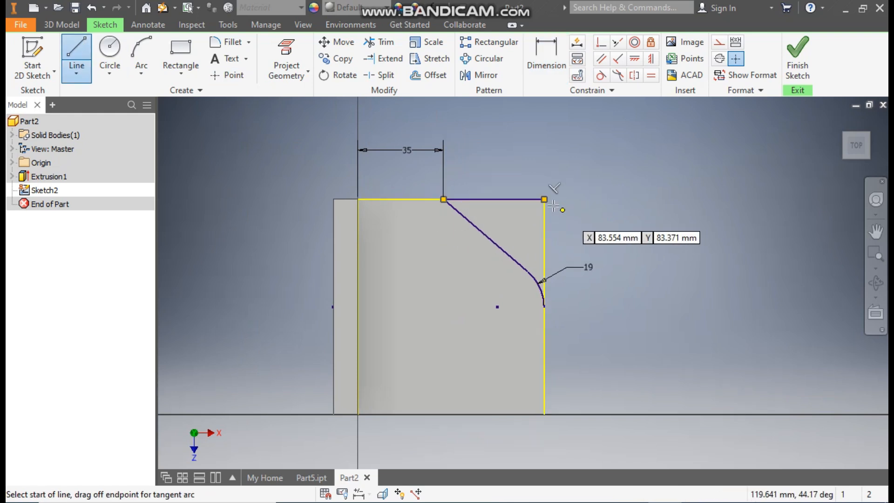
click(543, 307)
click(788, 49)
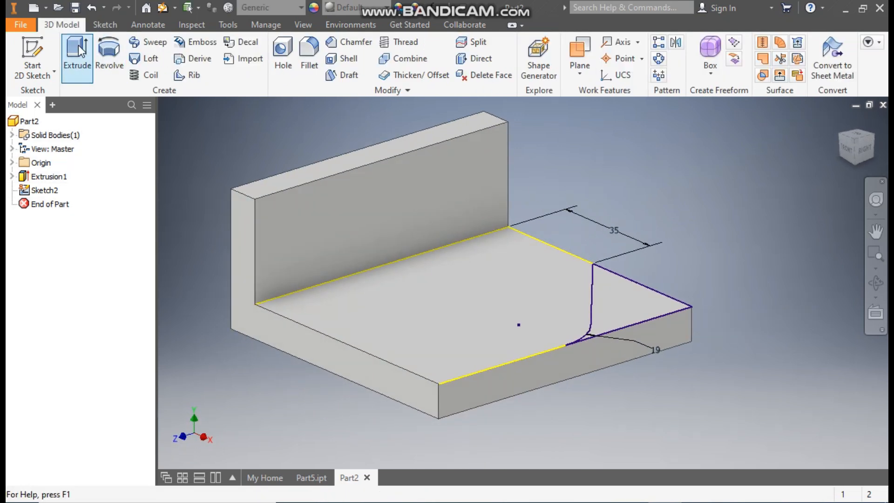
Step: Extrude the corner profile as a cut 10 mm down through the base plate
click(81, 49)
click(642, 312)
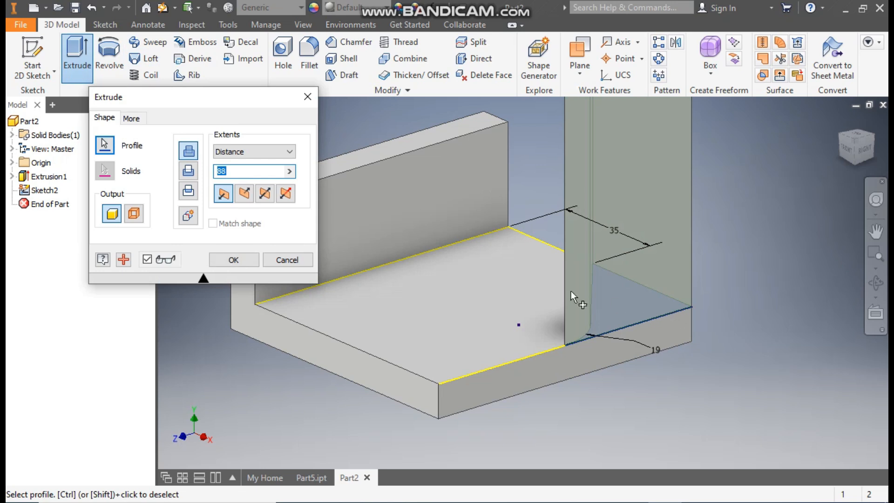
click(190, 174)
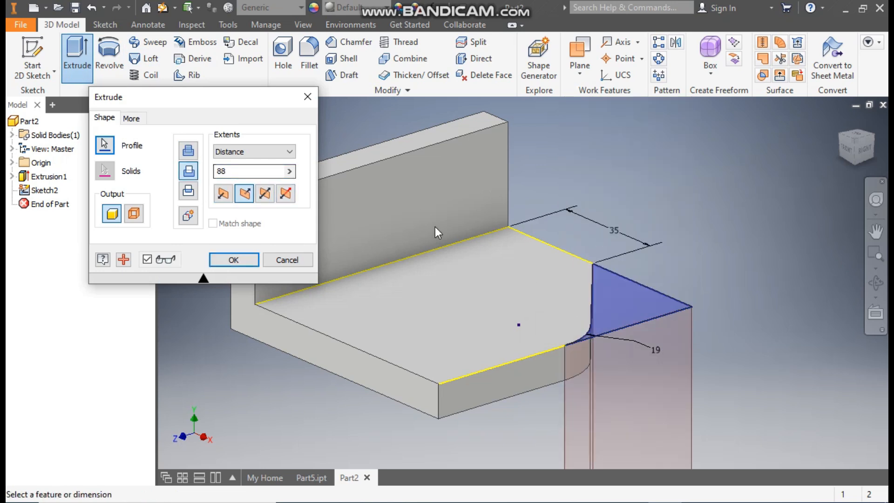
scroll(494, 148, down, 4)
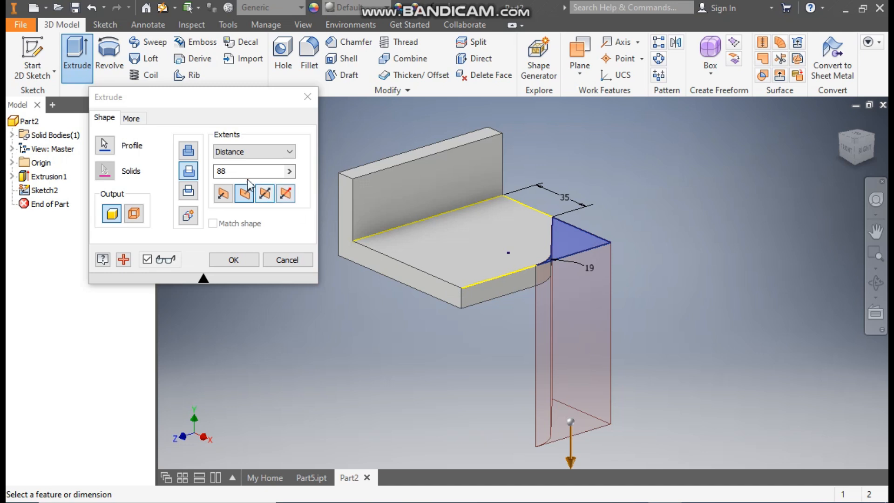
text(10)
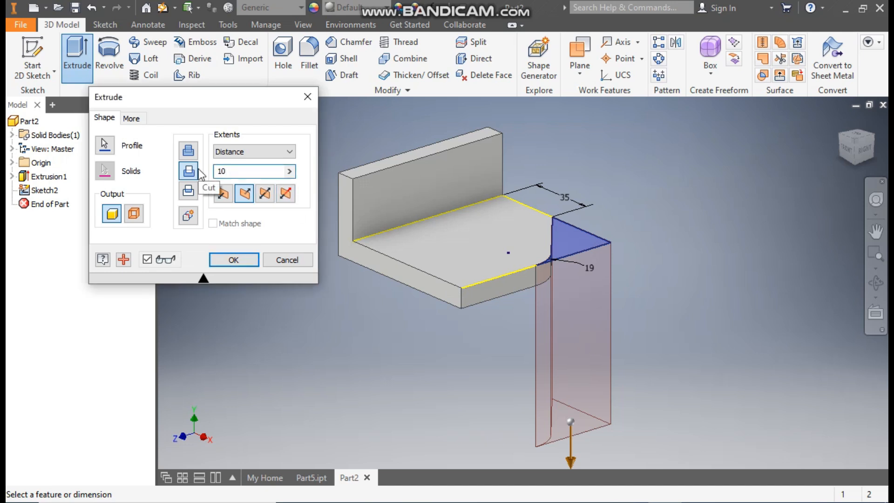
click(242, 259)
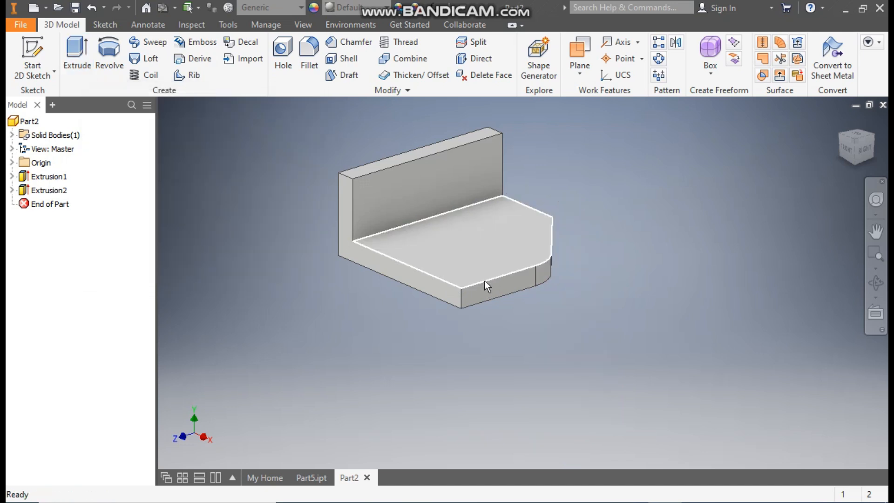
Step: Mirror the corner cut about the XY Plane onto the base plate's opposite side
scroll(556, 260, up, 3)
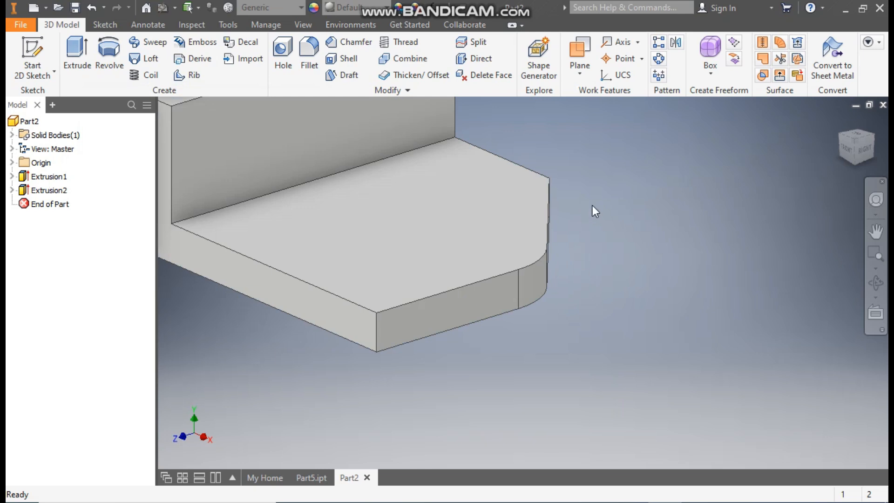
middle_drag(607, 214, 655, 234)
scroll(651, 232, down, 1)
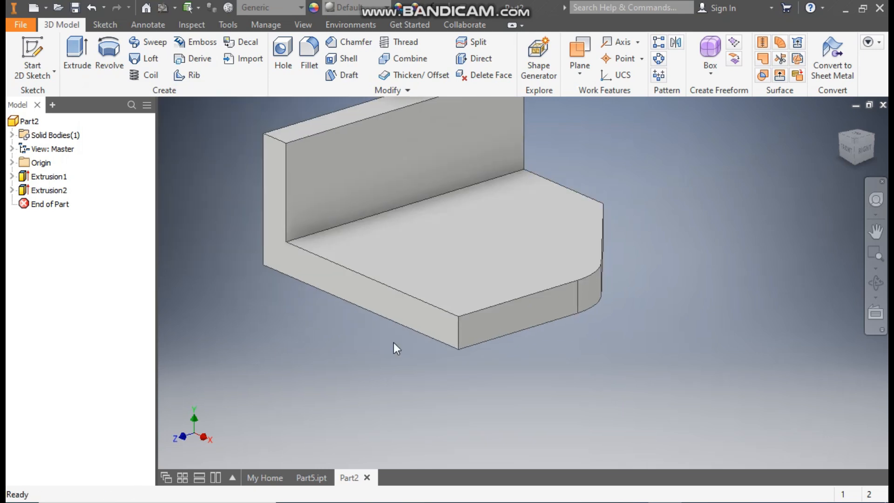
click(676, 42)
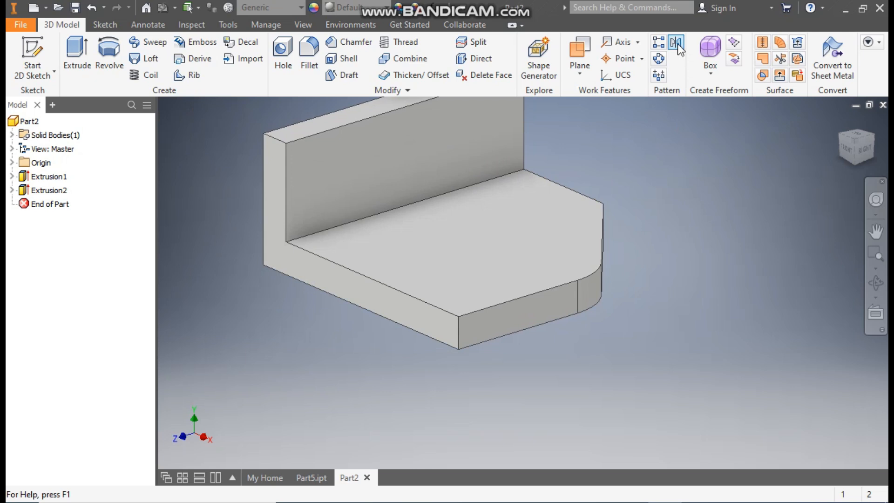
click(51, 190)
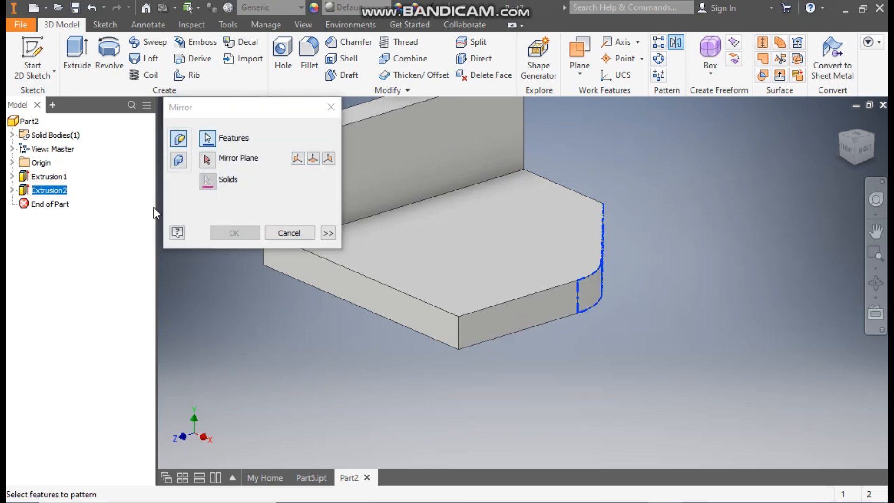
click(208, 161)
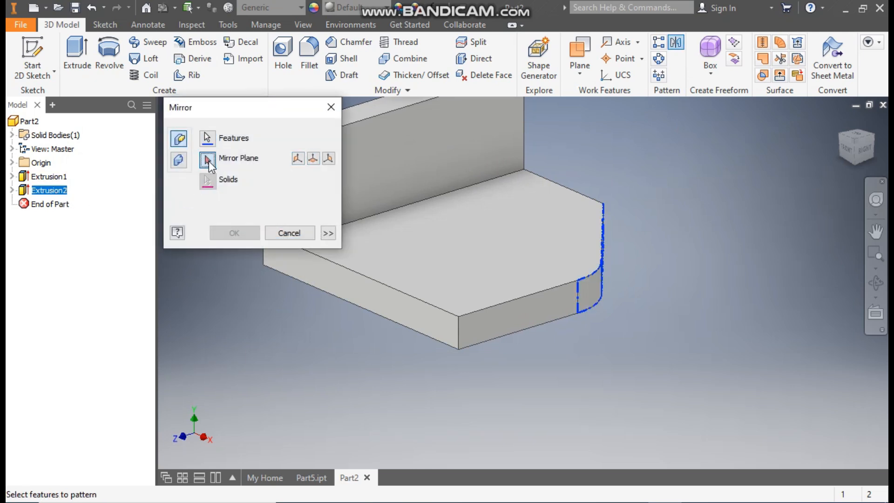
click(13, 163)
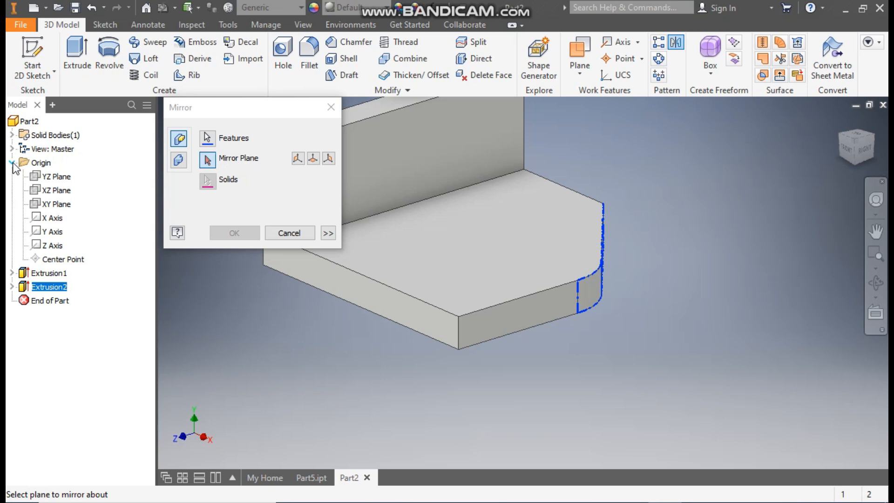
click(54, 205)
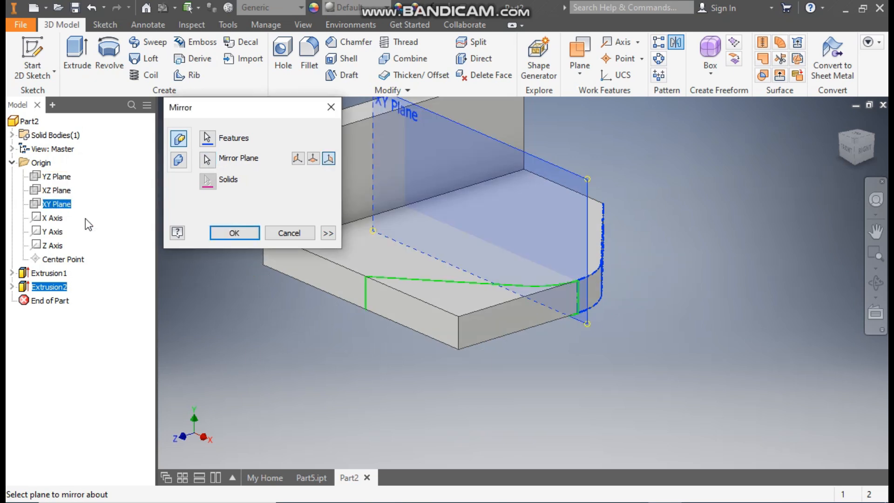
click(233, 233)
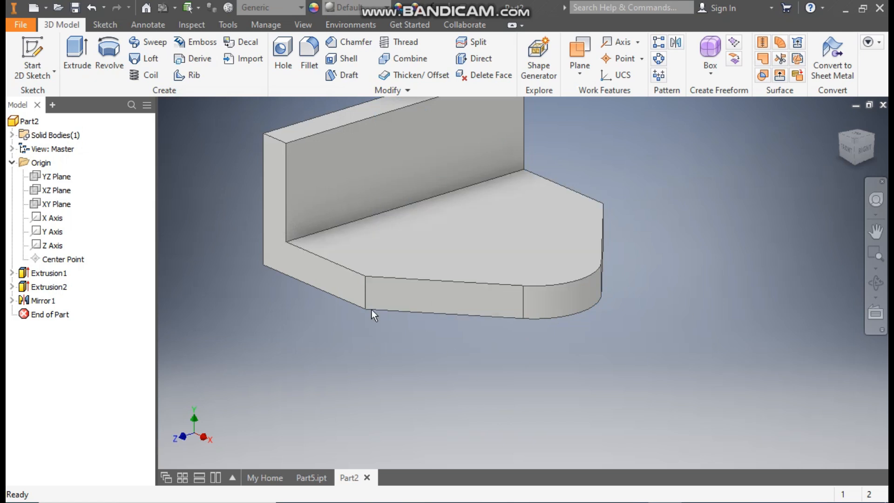
Step: Fillet the two vertical edges where the plate's straight sides meet the slanted faces with a 13 mm radius
click(368, 291)
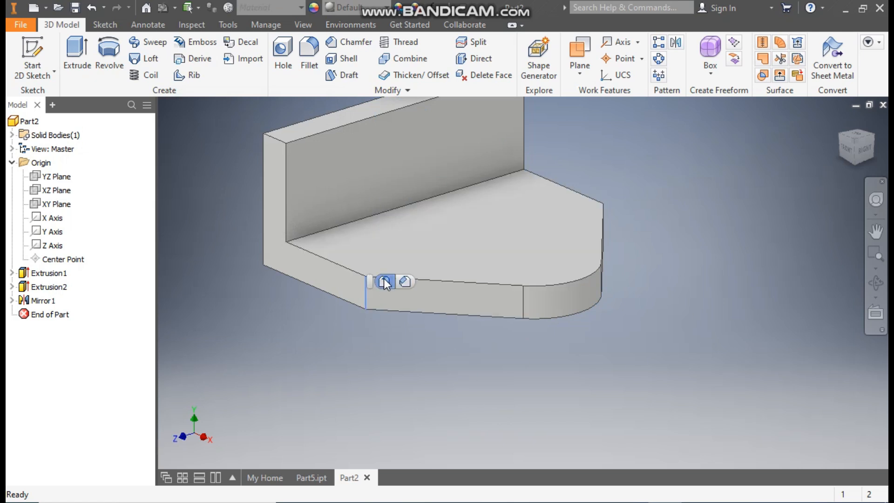
click(383, 278)
click(140, 190)
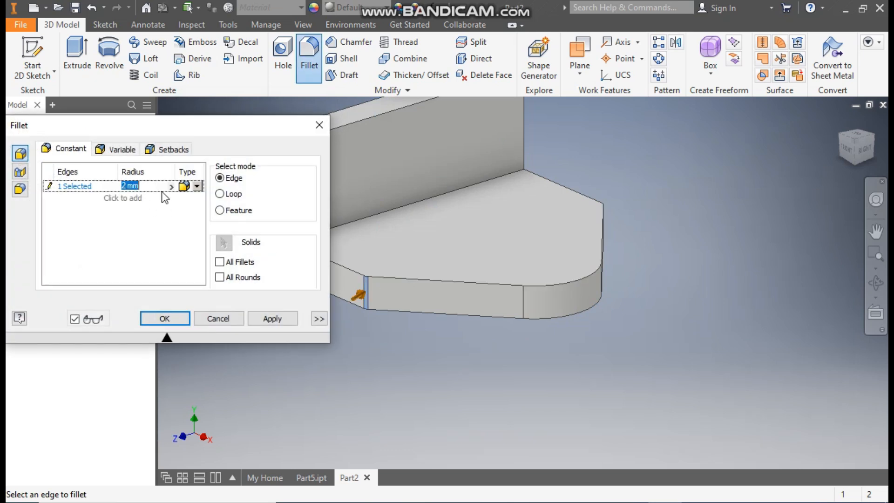
text(13)
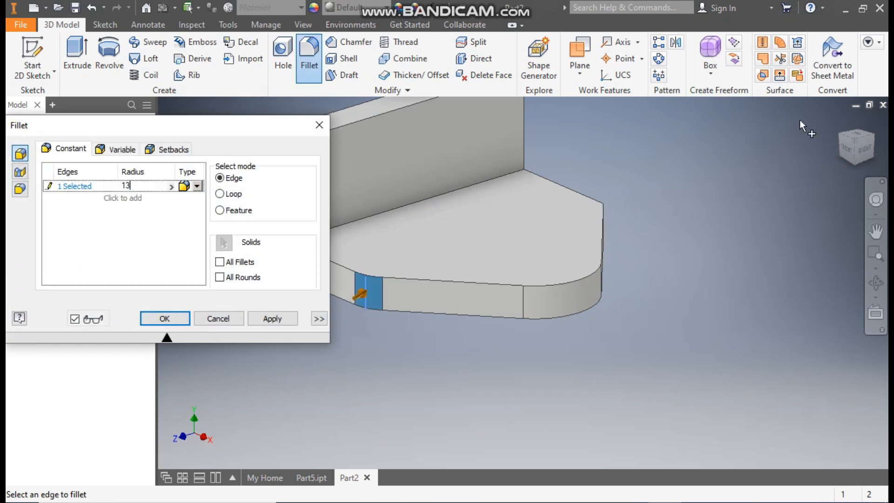
click(866, 149)
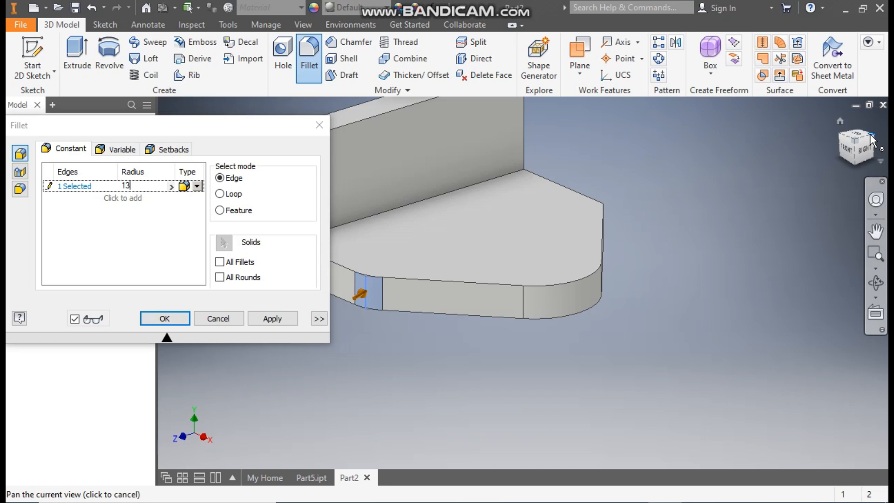
scroll(445, 234, up, 6)
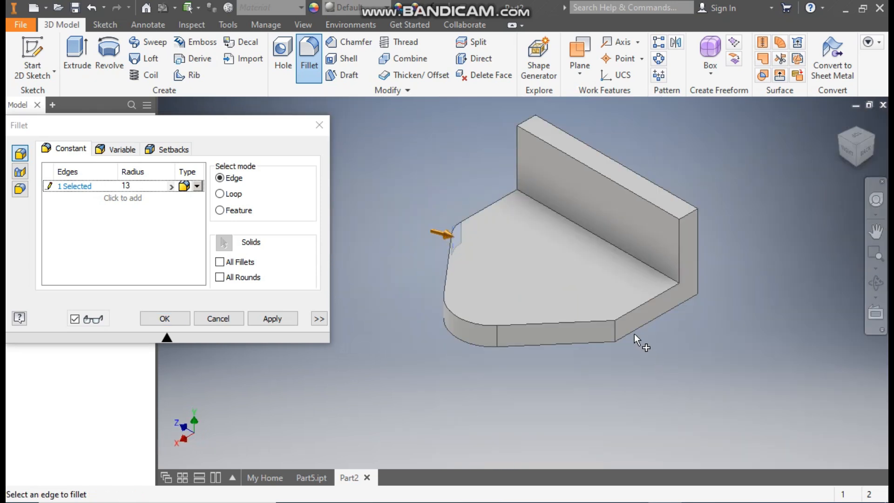
click(618, 332)
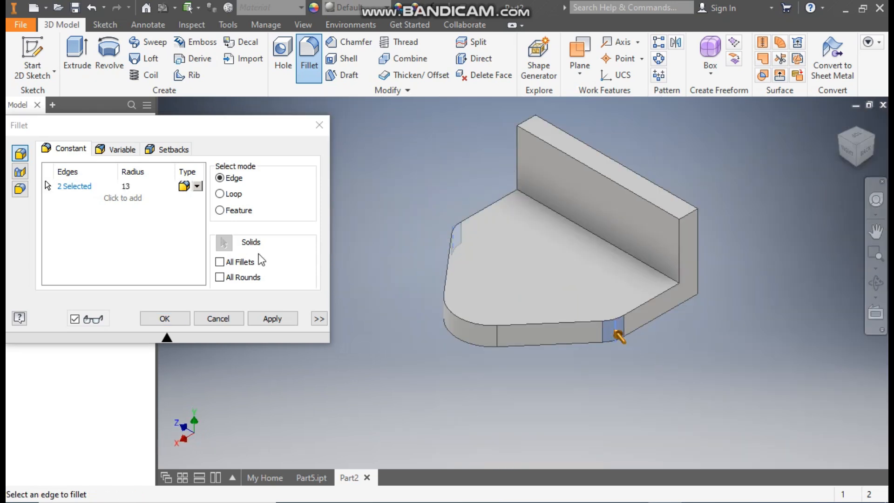
click(164, 319)
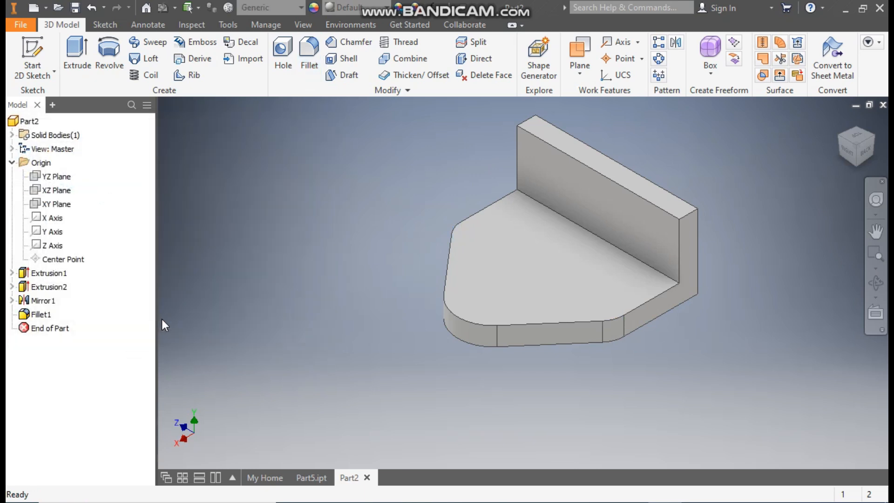
Step: Start a sketch on the upright wall's top face and draw a 38 mm diameter circle centred on its outer edge's midpoint
click(602, 166)
click(701, 156)
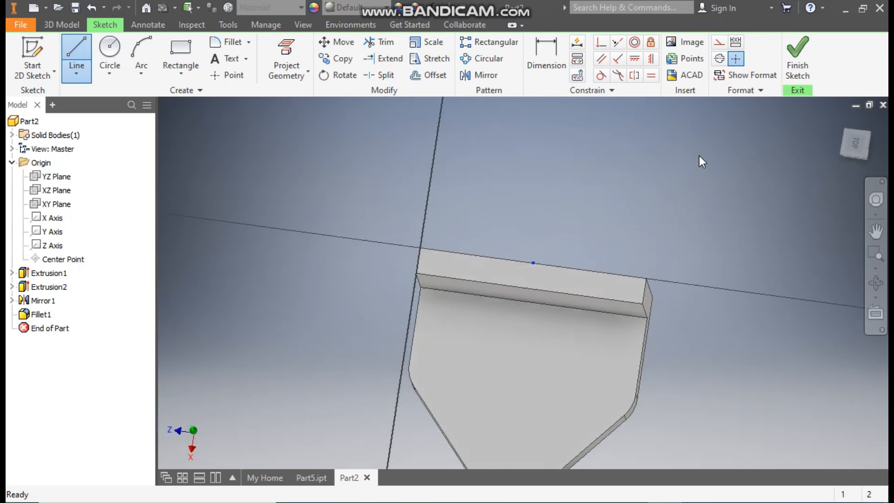
middle_drag(578, 349, 566, 227)
scroll(567, 251, down, 3)
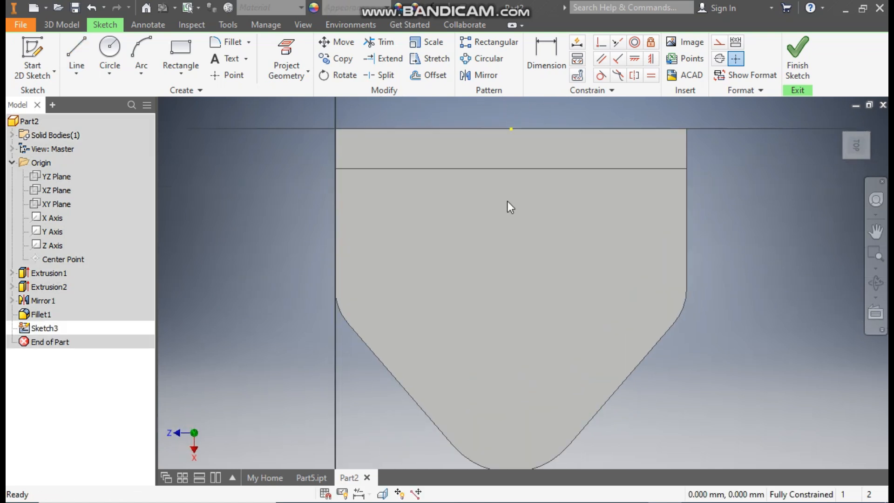
click(119, 55)
middle_drag(529, 122, 486, 197)
click(486, 197)
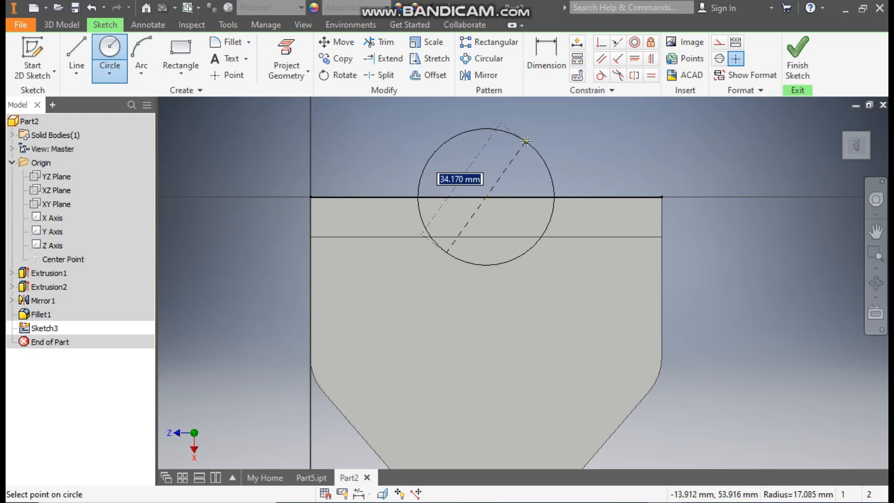
text(38)
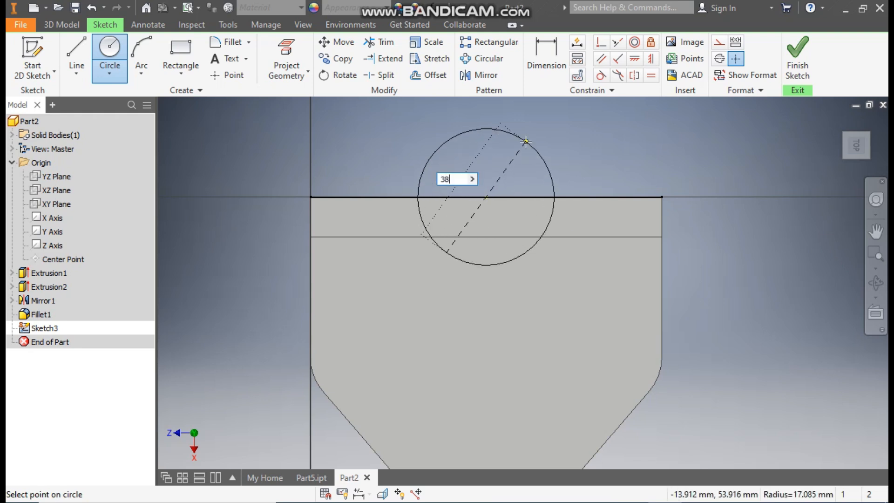
key(Return)
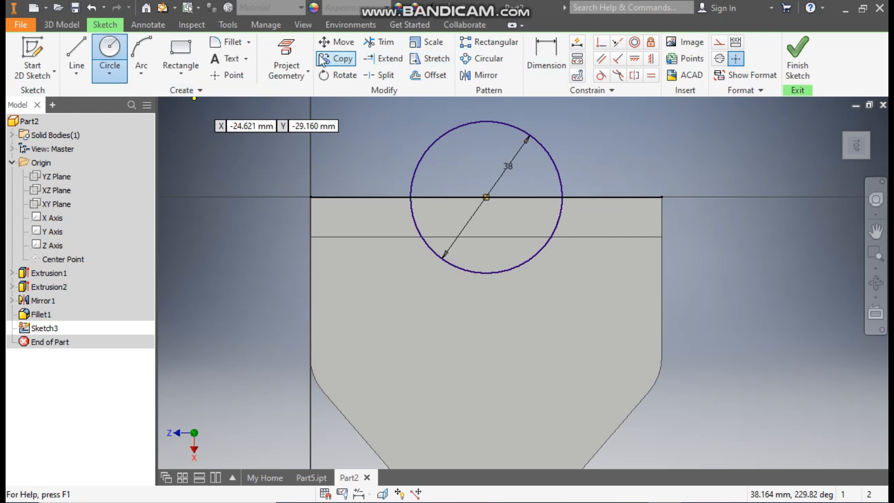
Step: Project the inner edge of the upright wall's top face into the sketch
click(297, 48)
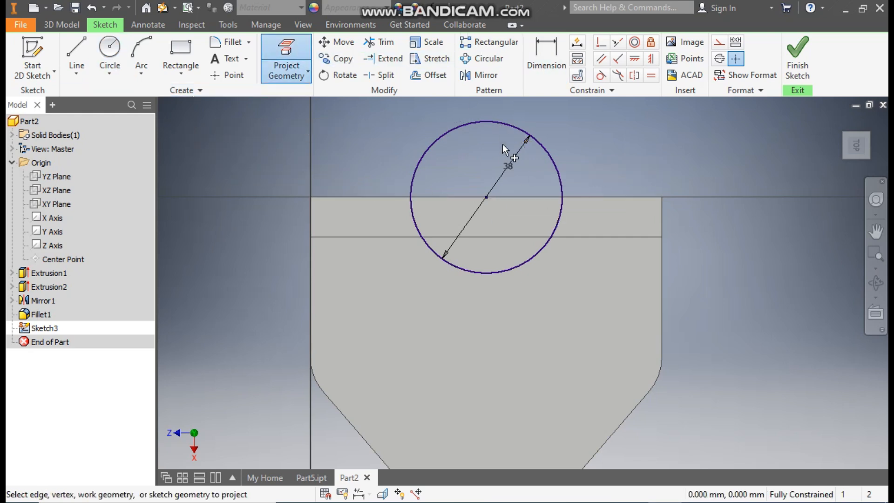
click(496, 234)
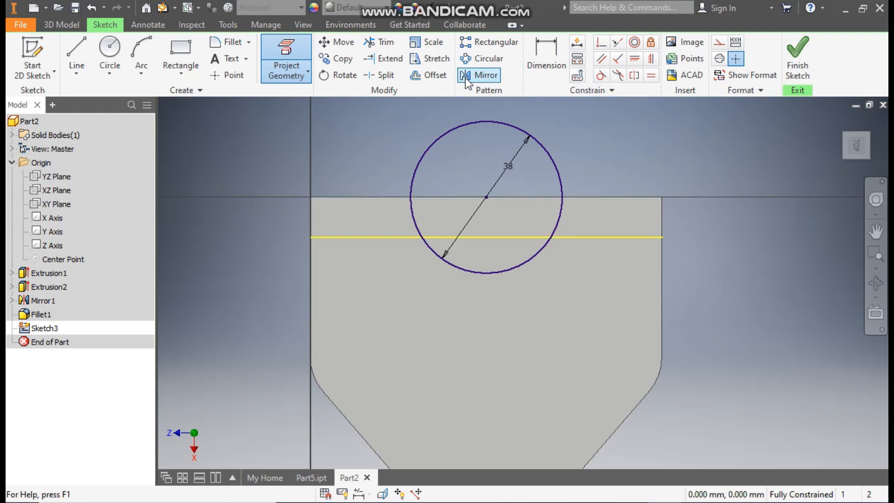
Step: Trim the circle's arc beyond the wall's inner edge and draw a rectangle about 59 by 11 mm below that edge
click(383, 42)
click(478, 271)
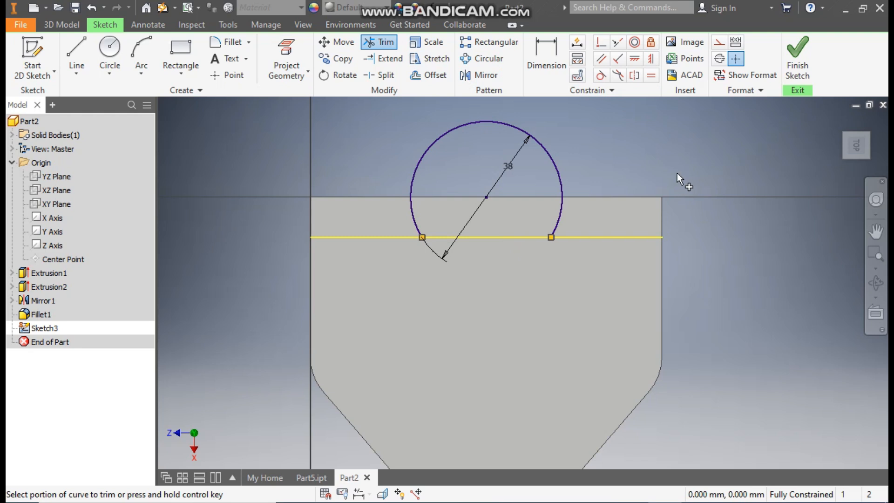
click(181, 53)
scroll(416, 176, up, 2)
click(365, 258)
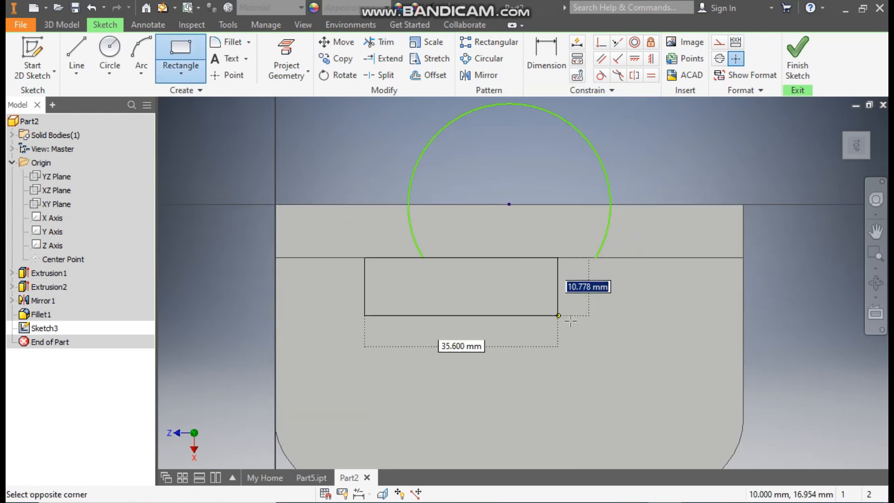
click(681, 319)
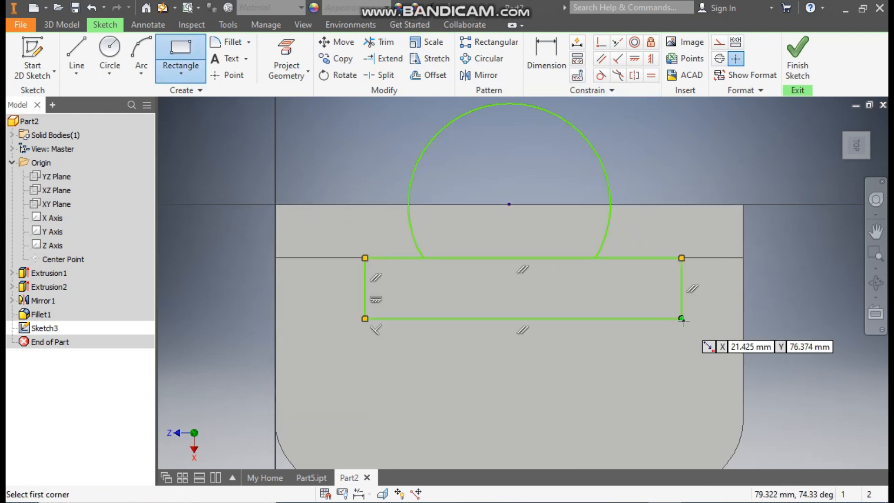
Step: Set the rectangle's long side, parallel to the wall, to 38 mm
click(553, 79)
click(529, 318)
click(536, 353)
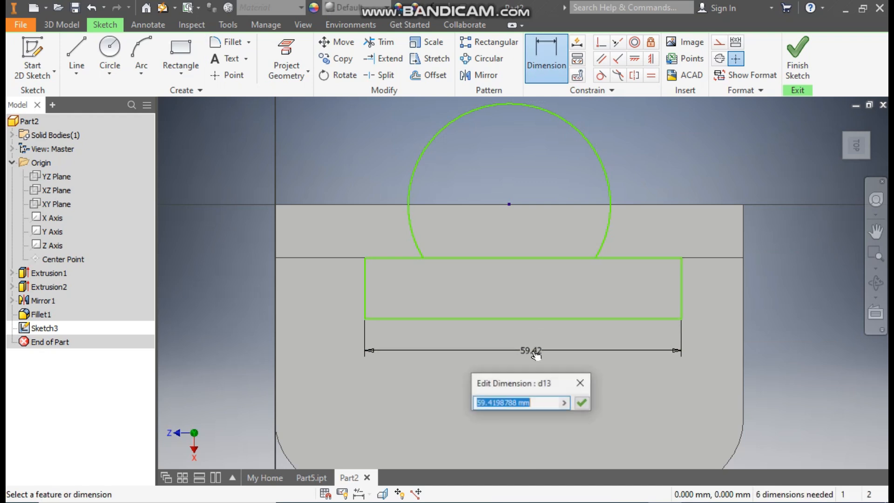
text(38)
key(Return)
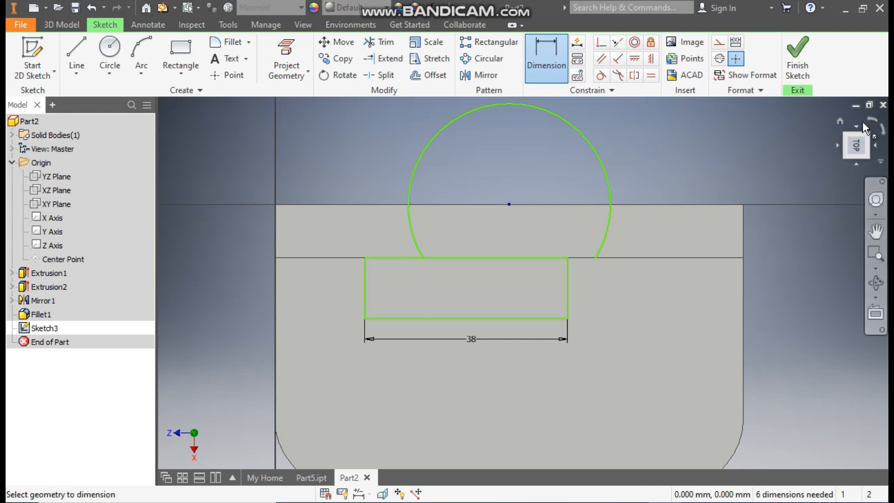
Step: Align the midpoint of the rectangle's wall-side edge with the circle's centre using a horizontal constraint
click(873, 123)
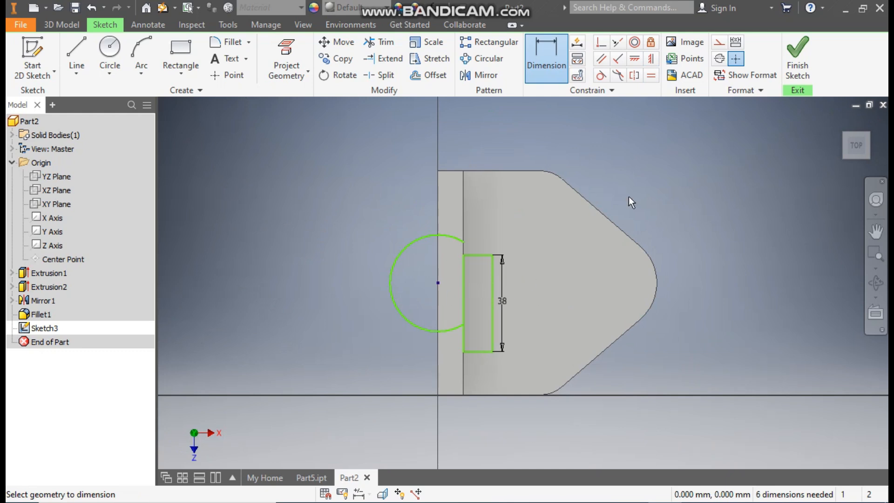
click(634, 59)
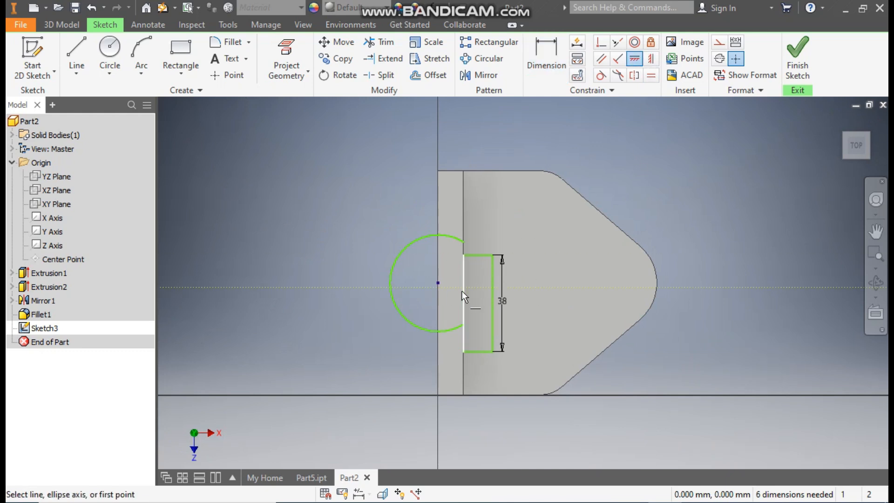
scroll(461, 291, down, 3)
click(417, 276)
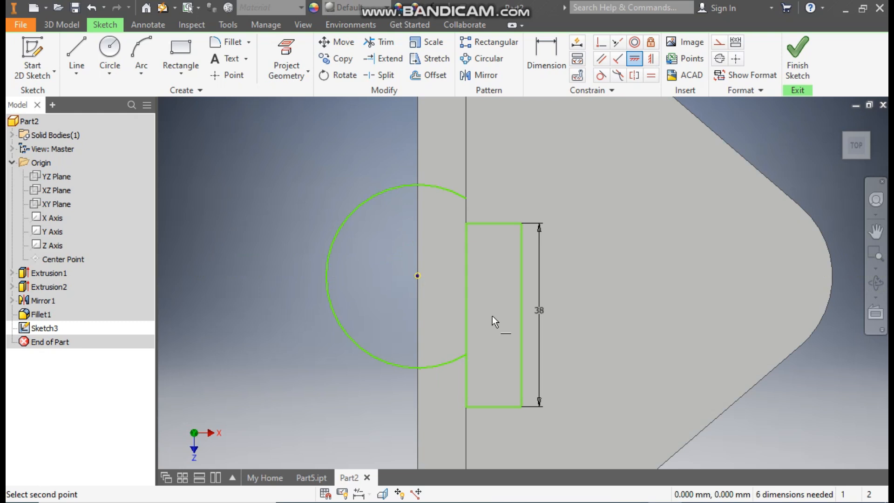
click(465, 314)
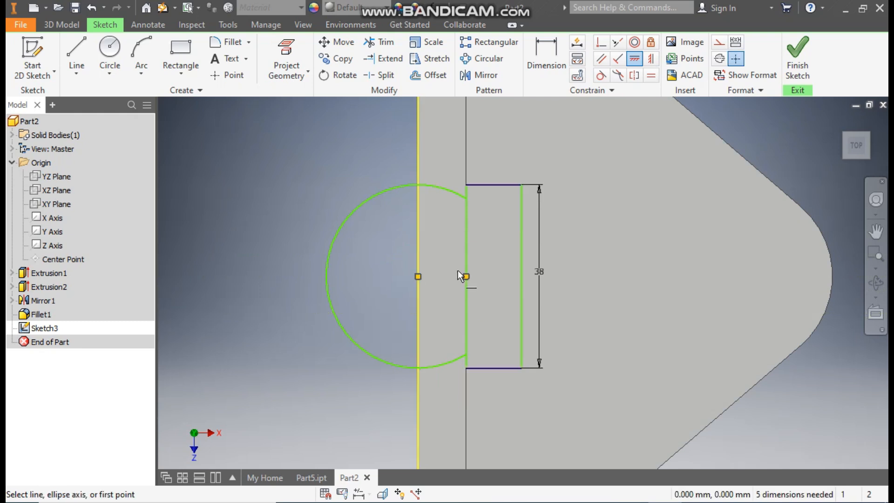
Step: Add a radius dimension to the trimmed circle's remaining arc
click(538, 75)
click(355, 207)
click(330, 186)
click(374, 232)
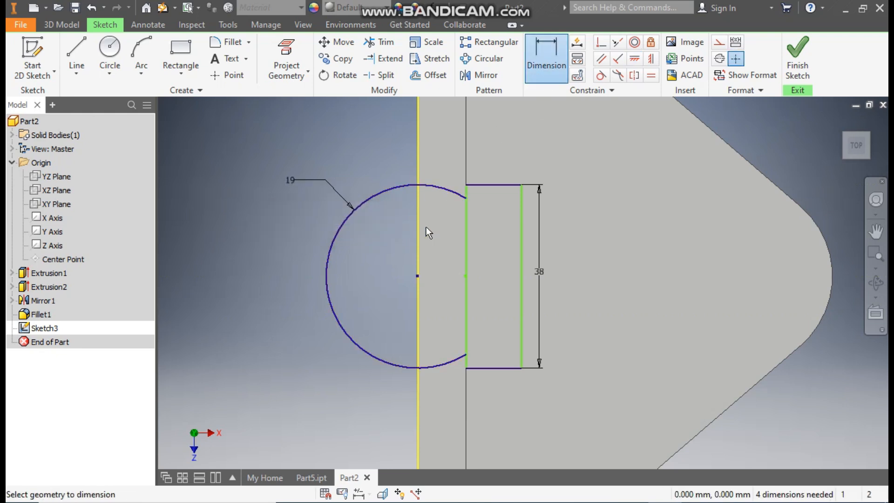
Step: Set the rectangle's short side to 3 mm
scroll(563, 186, down, 2)
mouse_move(564, 186)
middle_down()
mouse_move(565, 207)
mouse_move(555, 214)
middle_up()
click(549, 51)
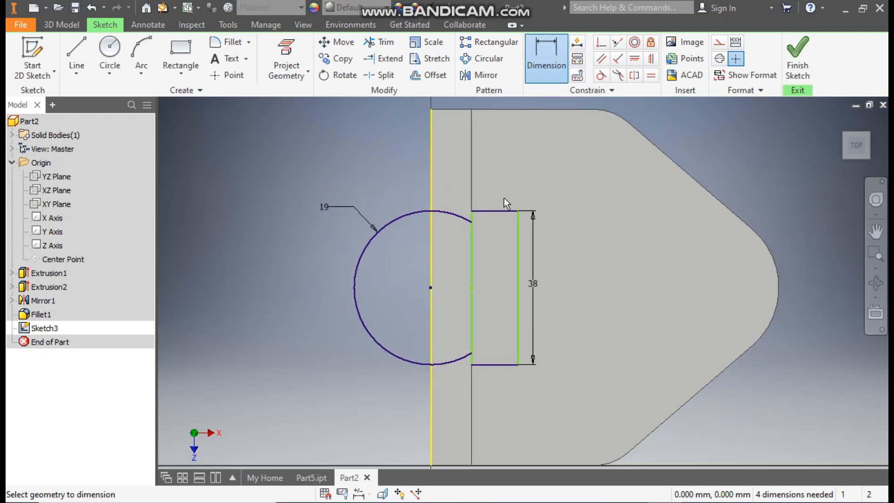
click(502, 210)
click(500, 189)
text(3)
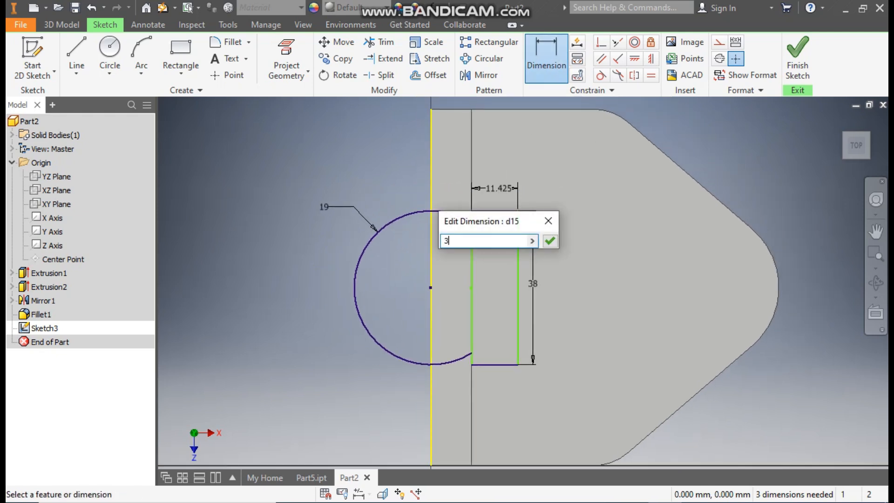
key(Return)
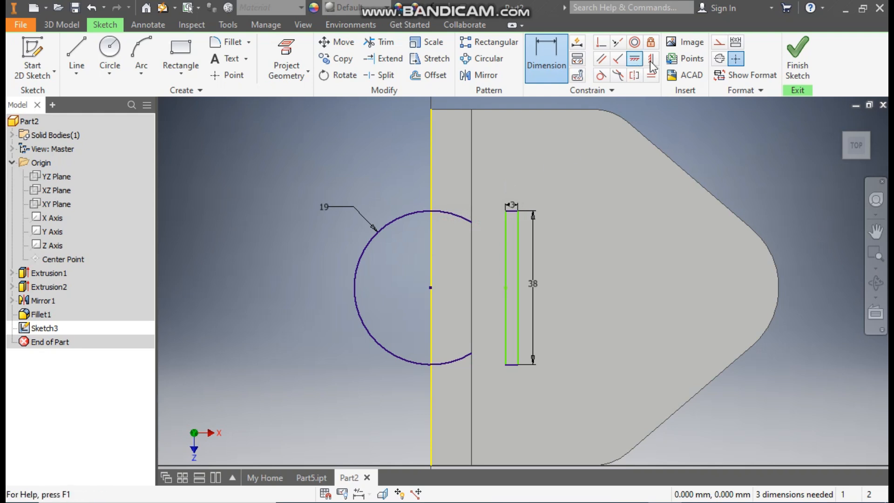
Step: Constrain the rectangle's wall-side corner to be coincident with the upright wall's inner edge
click(601, 42)
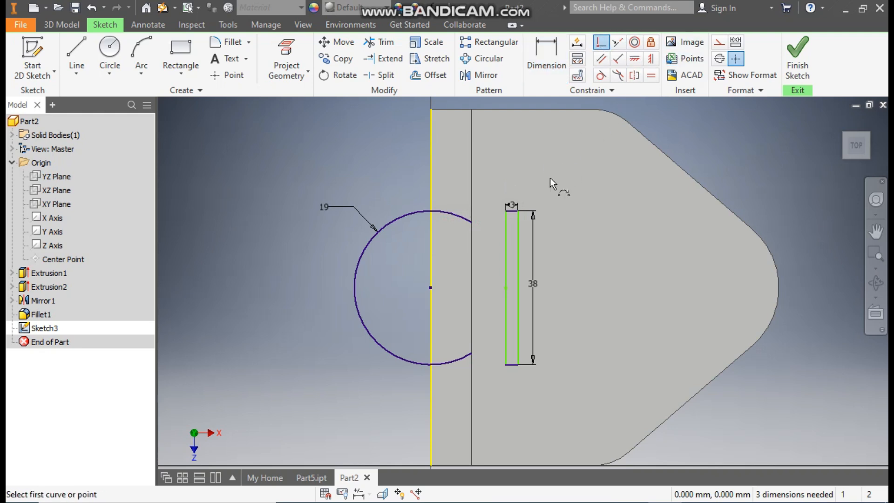
click(471, 249)
click(503, 210)
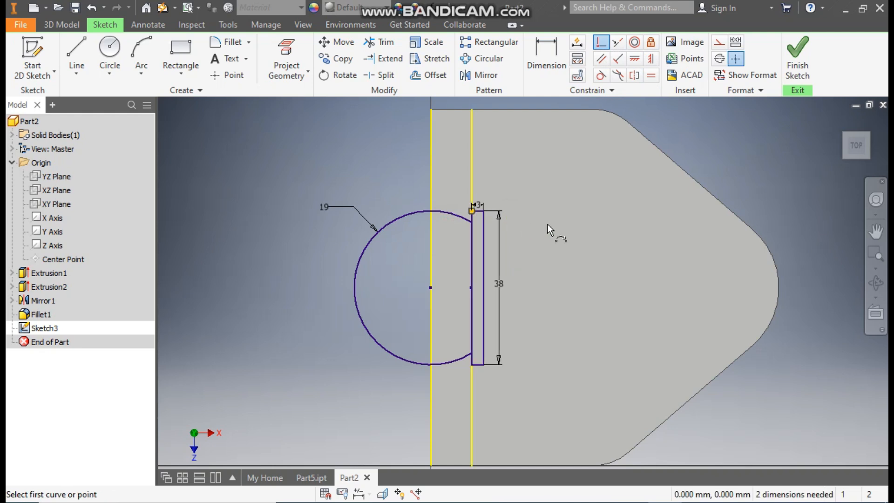
key(Escape)
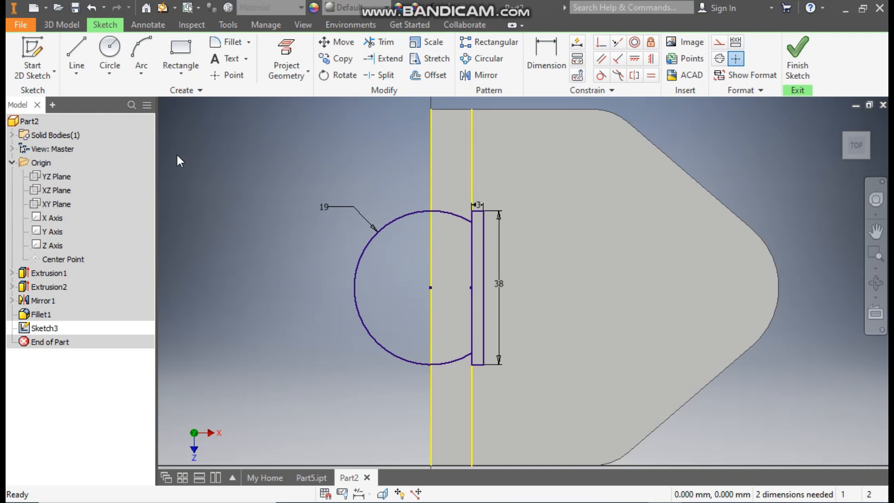
Step: Set up an Extrude of the circle and rectangle profiles as a Join directed downward from the wall's top face
click(59, 28)
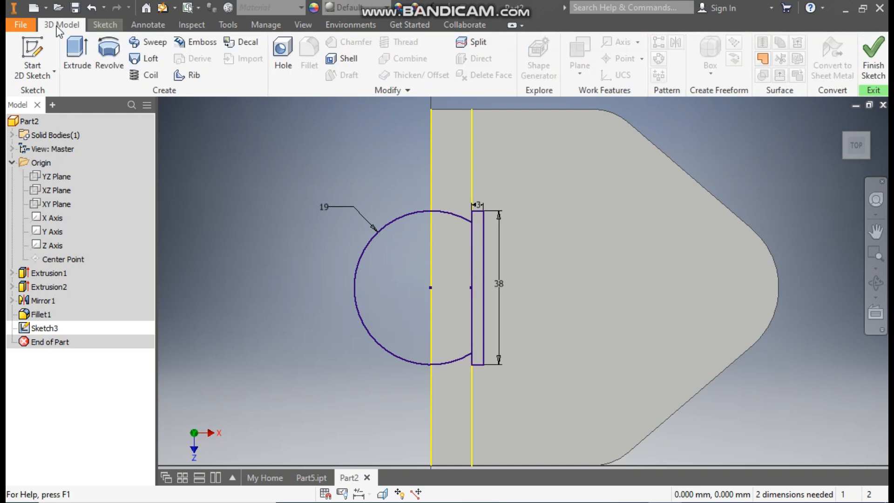
click(79, 60)
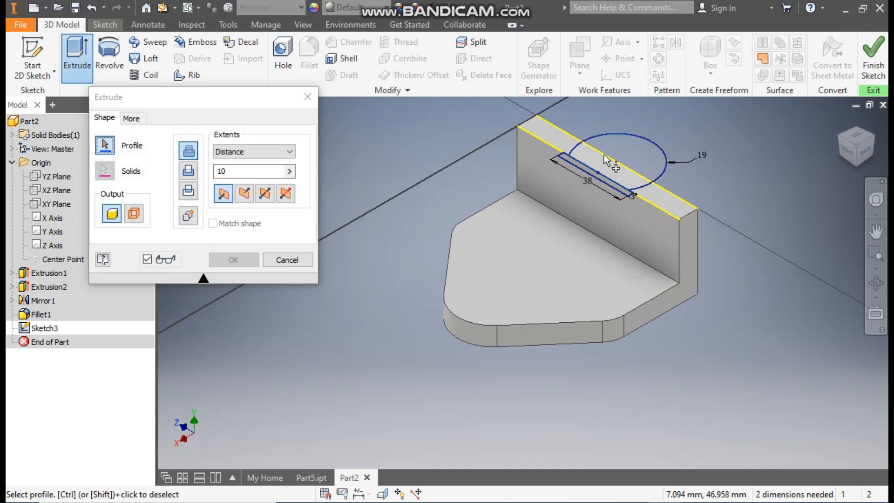
click(593, 171)
middle_drag(683, 178, 643, 266)
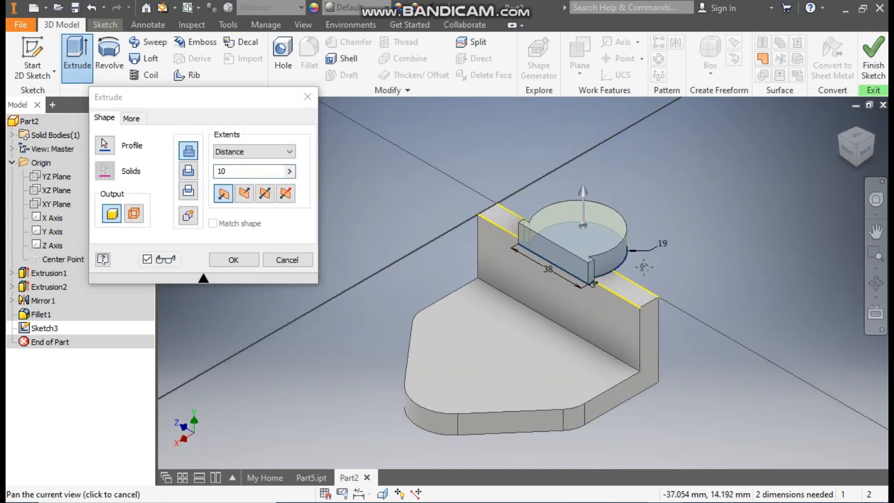
scroll(643, 266, down, 3)
click(244, 193)
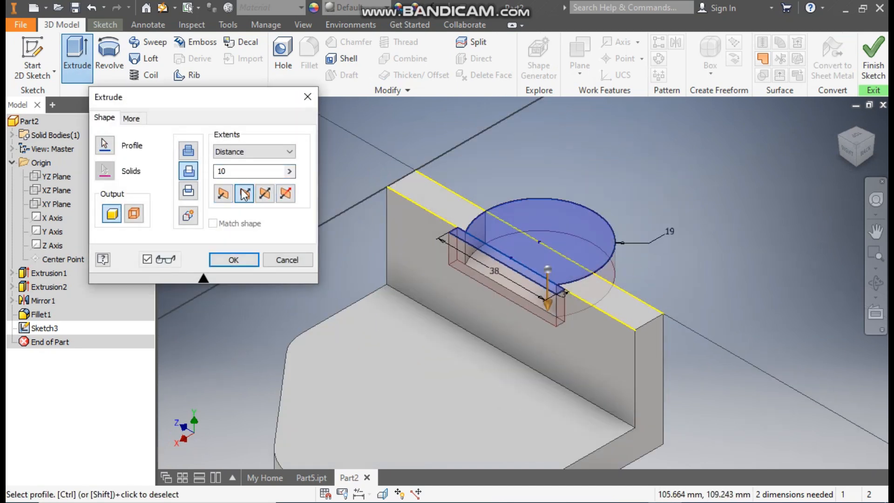
scroll(361, 222, up, 1)
middle_drag(362, 221, 383, 178)
click(197, 155)
click(197, 155)
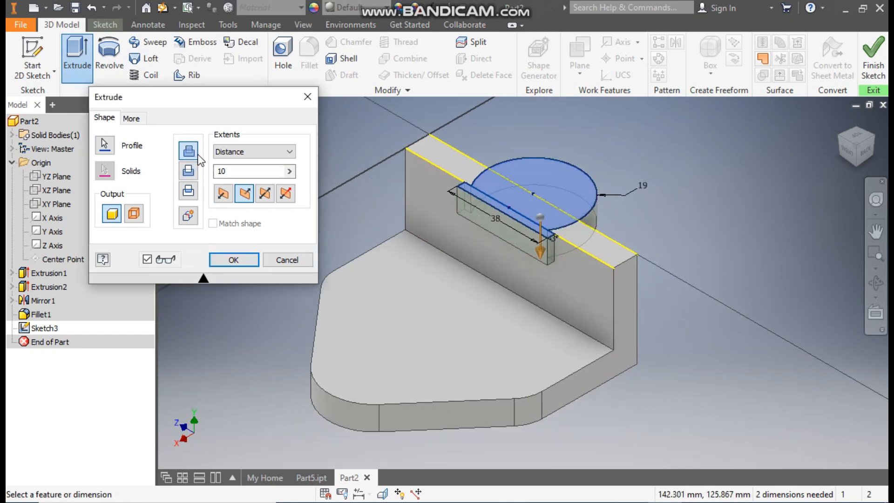
Step: Set the extrusion's extent to To, ending at the base plate's bottom face, and complete it
click(255, 152)
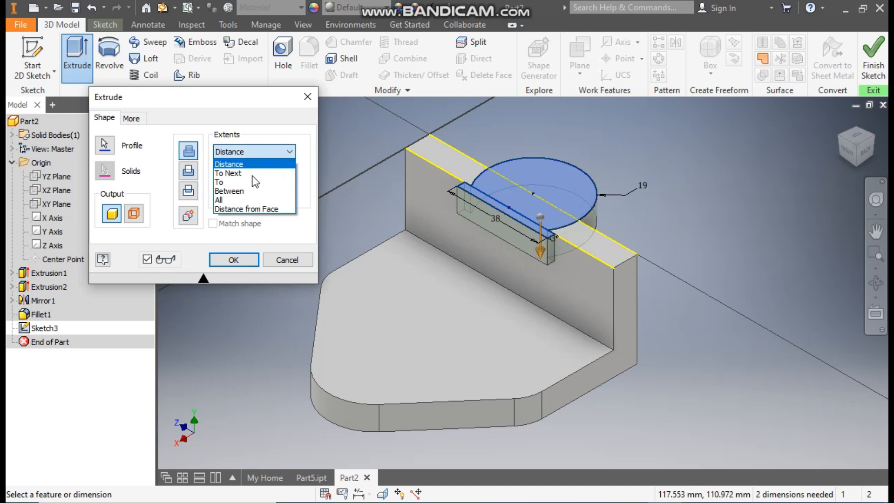
click(231, 181)
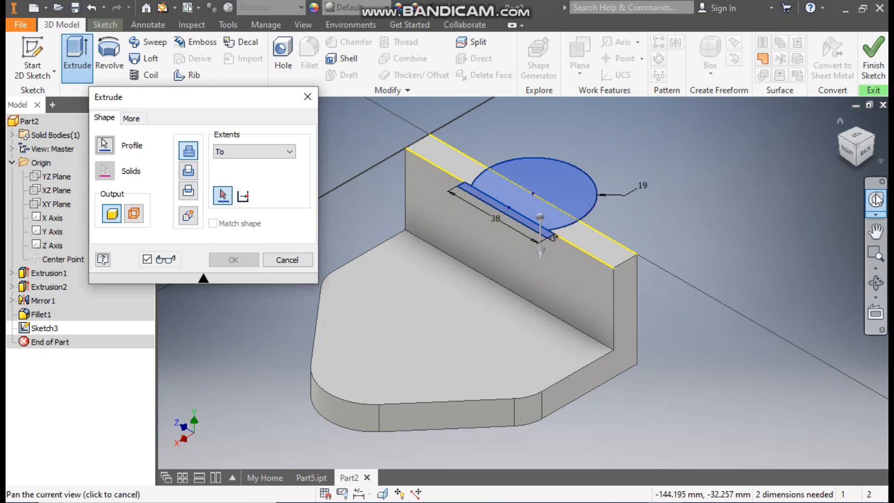
click(872, 156)
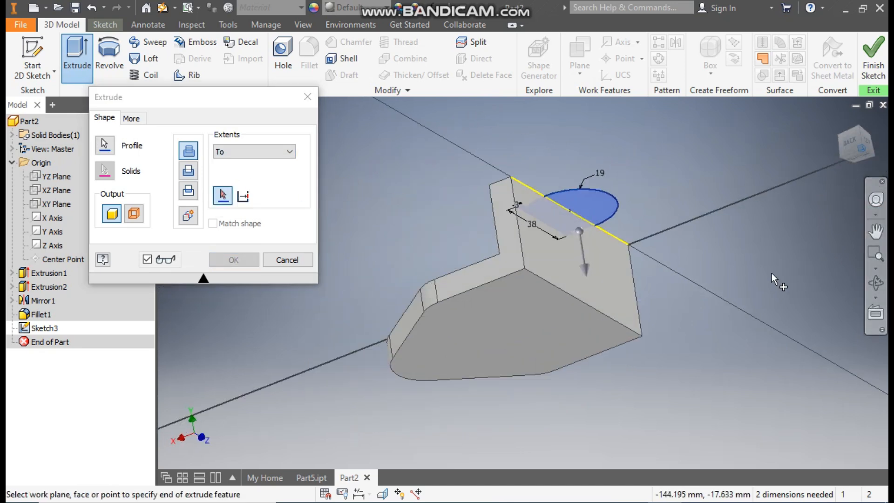
click(543, 303)
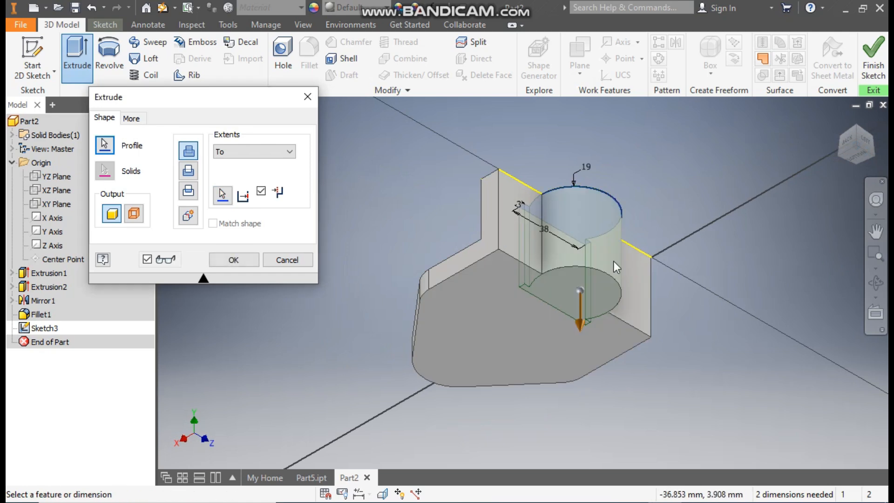
click(840, 122)
click(237, 259)
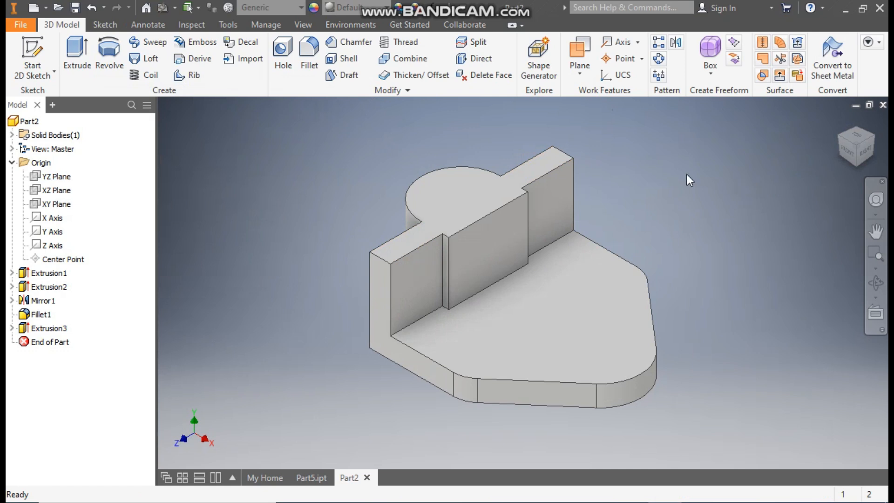
Step: Start a sketch on the wall's top face and draw a 19 mm diameter circle concentric with the rounded boss
middle_drag(725, 272, 662, 224)
click(413, 152)
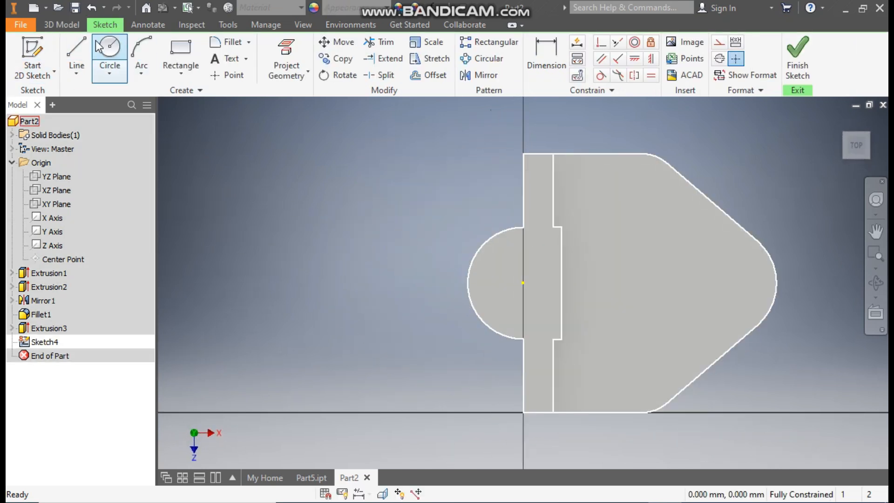
click(99, 46)
click(523, 283)
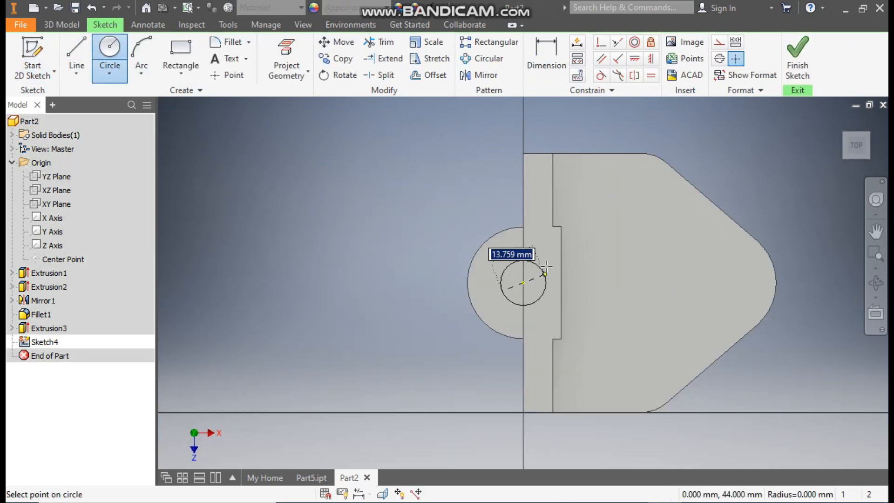
text(19)
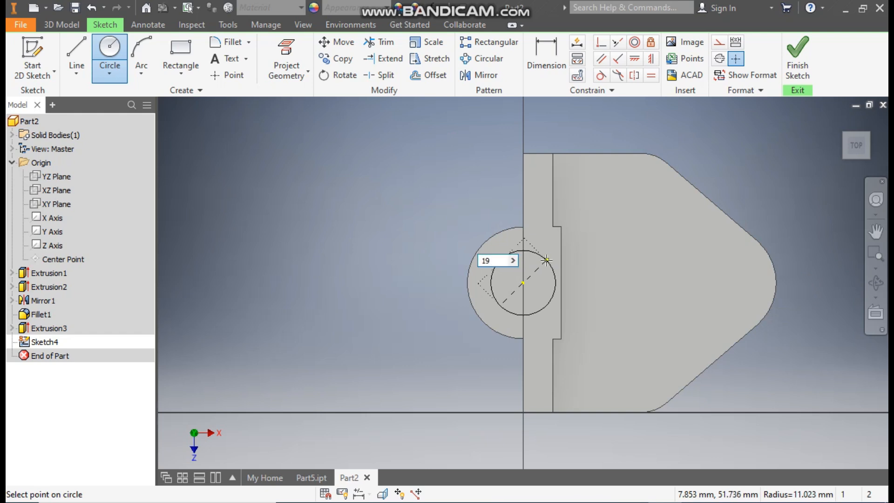
key(Return)
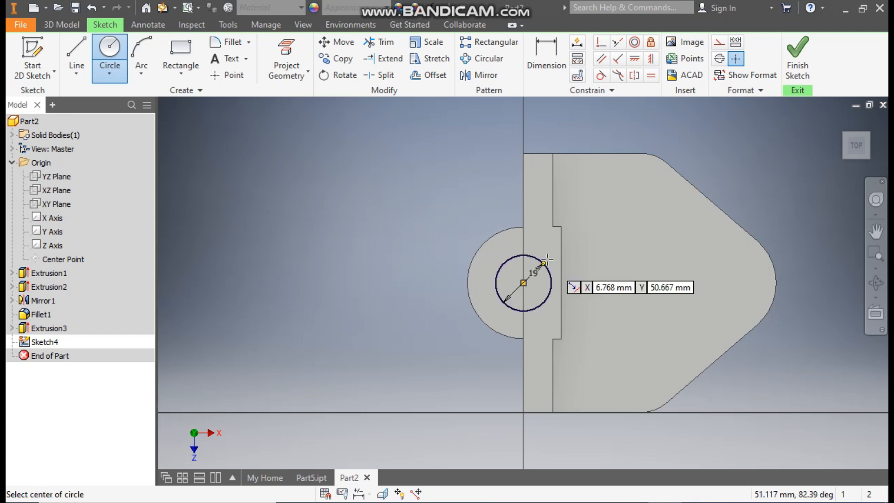
Step: Extrude the 19 mm circle as a downward cut through the entire boss with the extent set to All
click(65, 25)
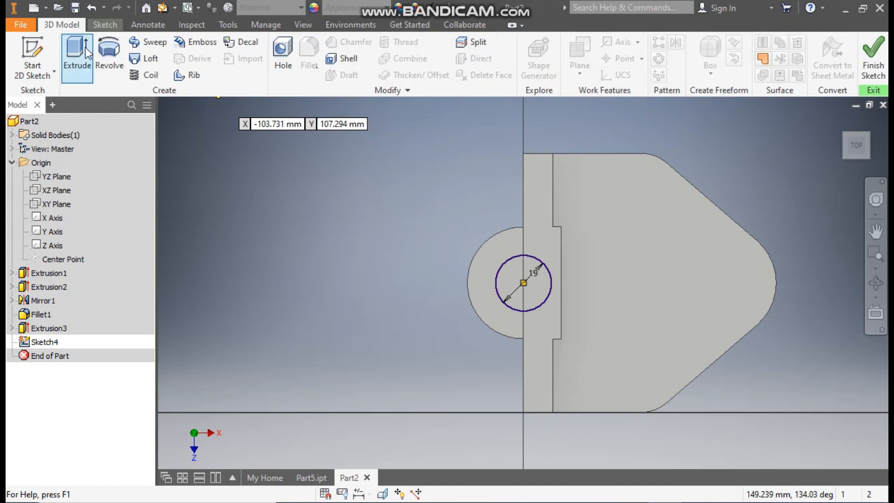
click(86, 50)
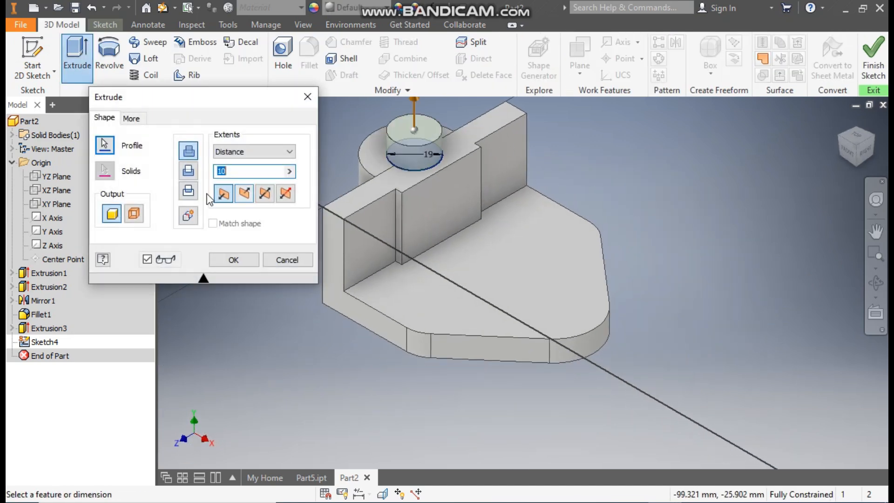
click(244, 192)
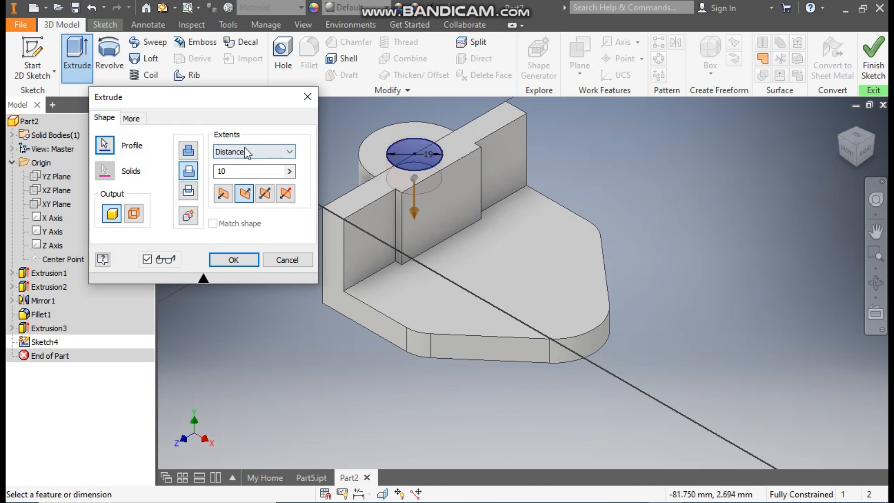
click(245, 148)
click(233, 197)
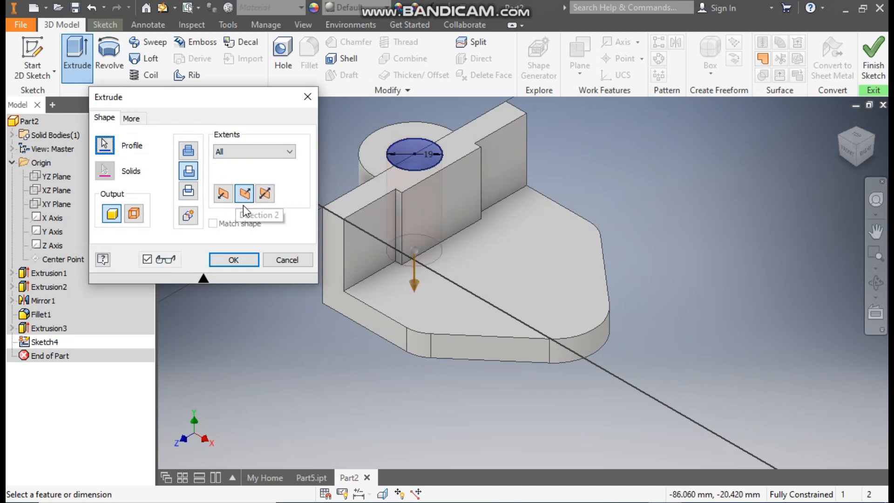
click(240, 260)
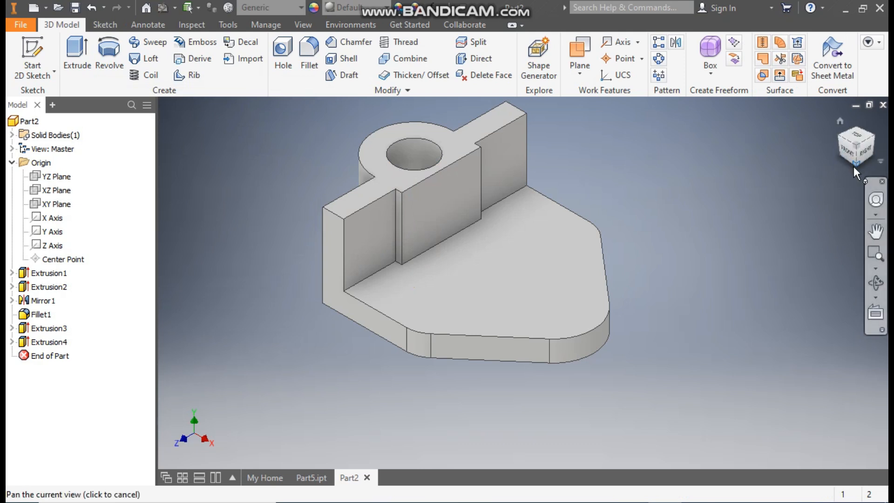
Step: Sketch on the XY plane a sloping line from the wall's top front edge to the base plate's top face, ending at X about 64 mm
click(855, 165)
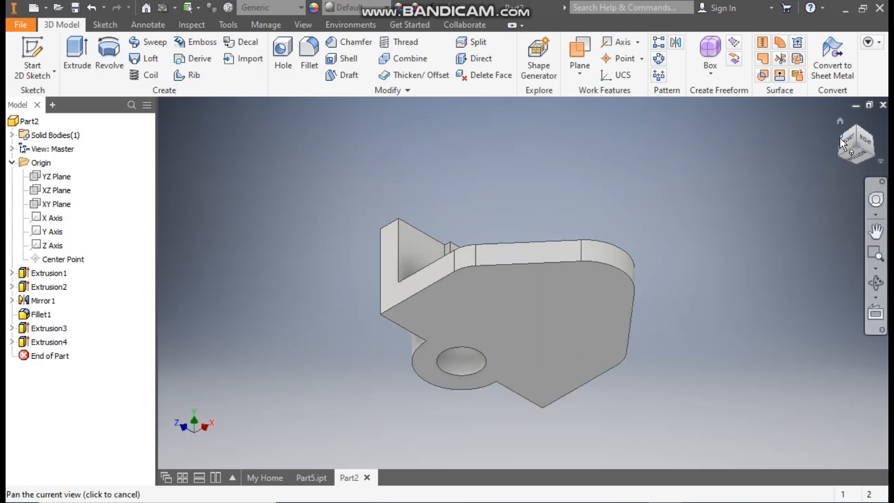
click(840, 120)
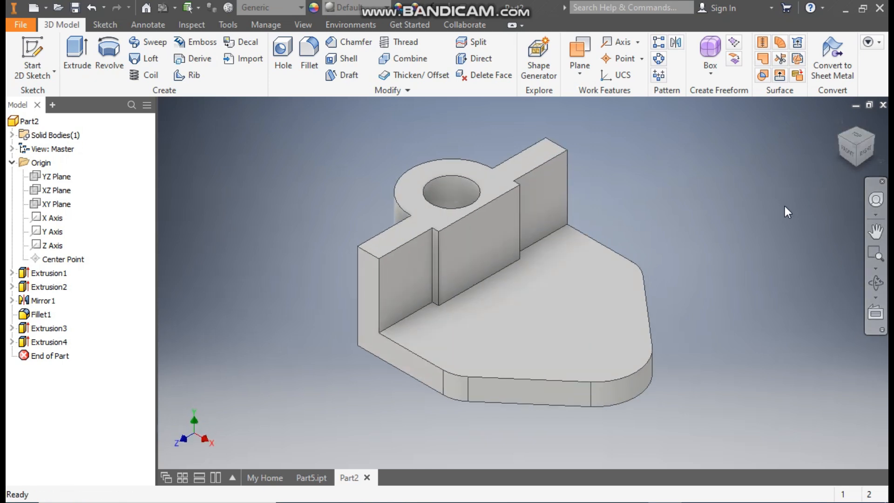
click(47, 205)
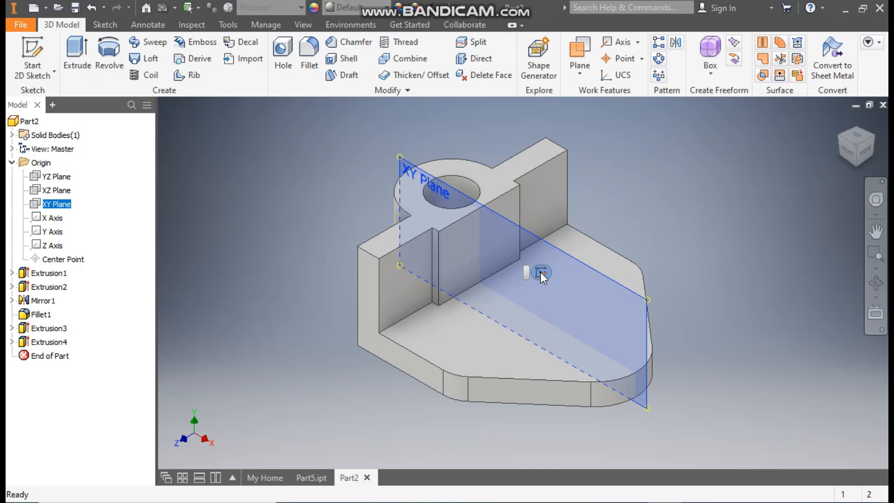
click(537, 268)
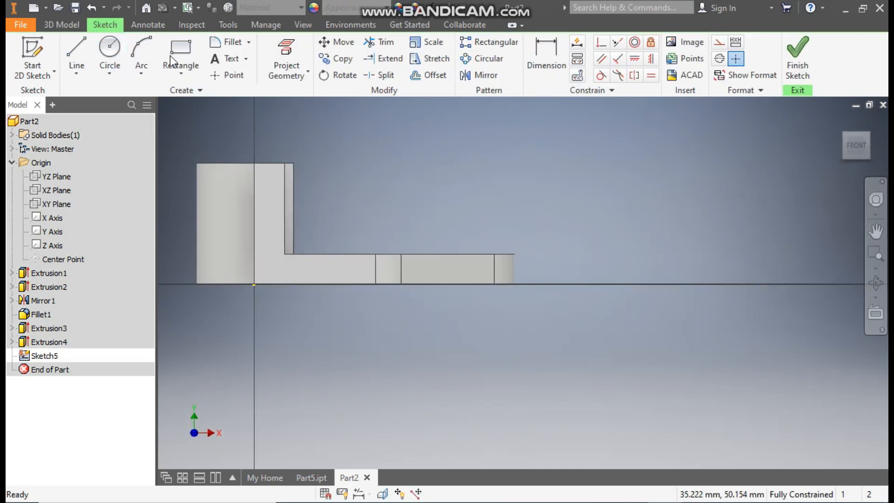
click(76, 50)
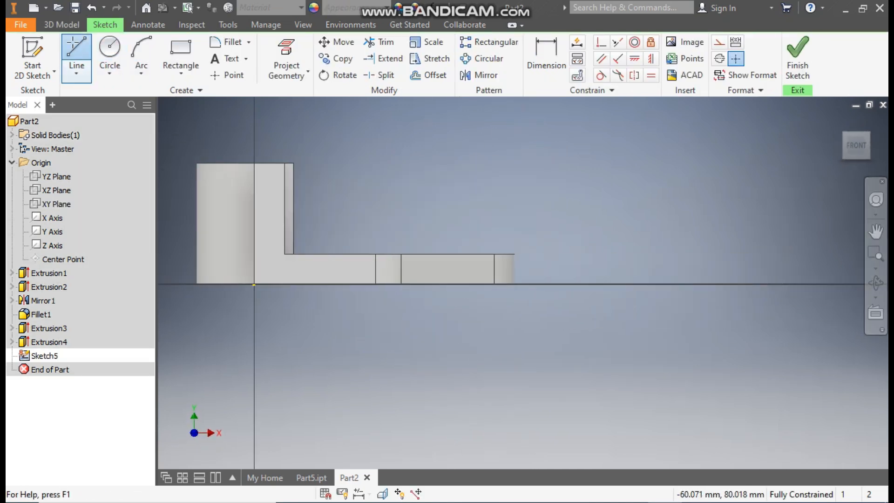
click(294, 163)
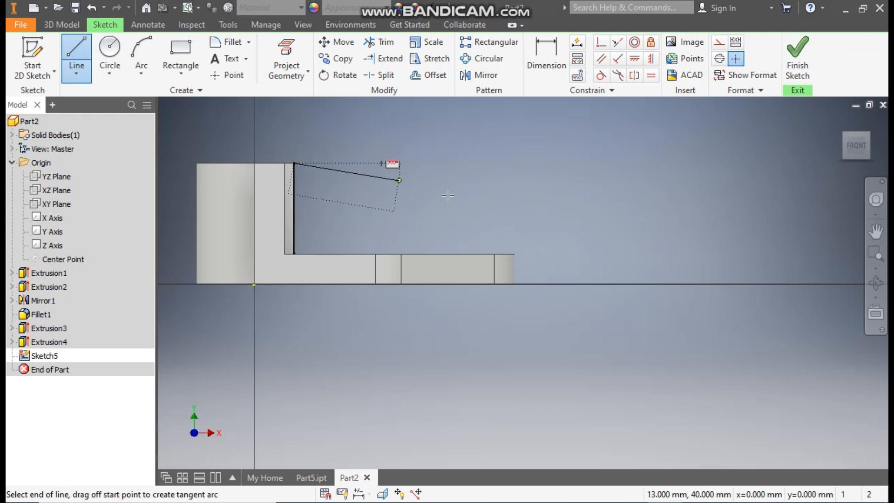
click(449, 253)
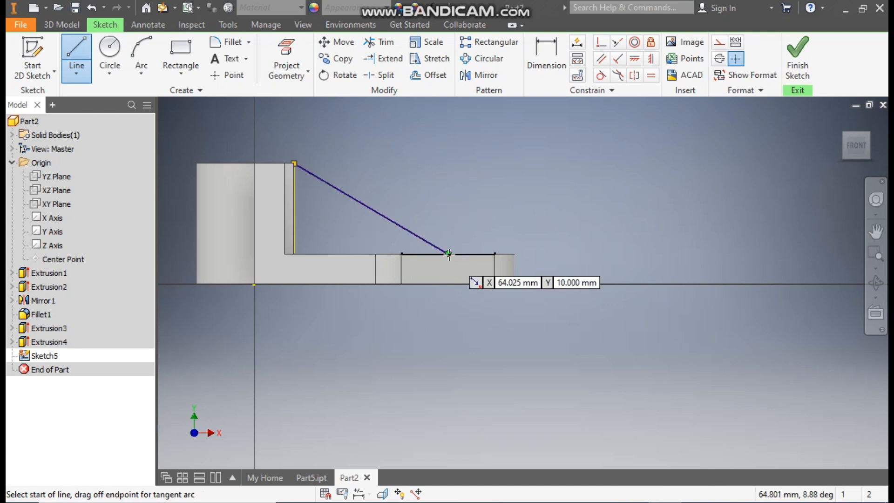
key(F2)
click(840, 121)
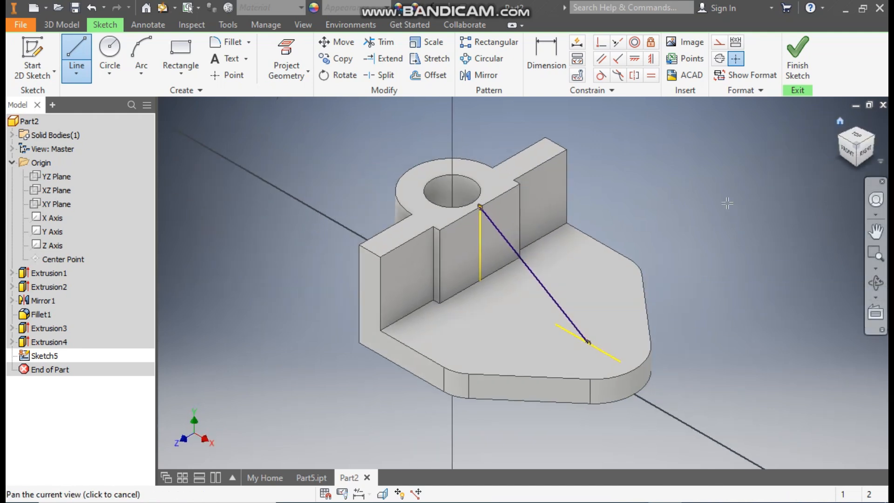
key(Escape)
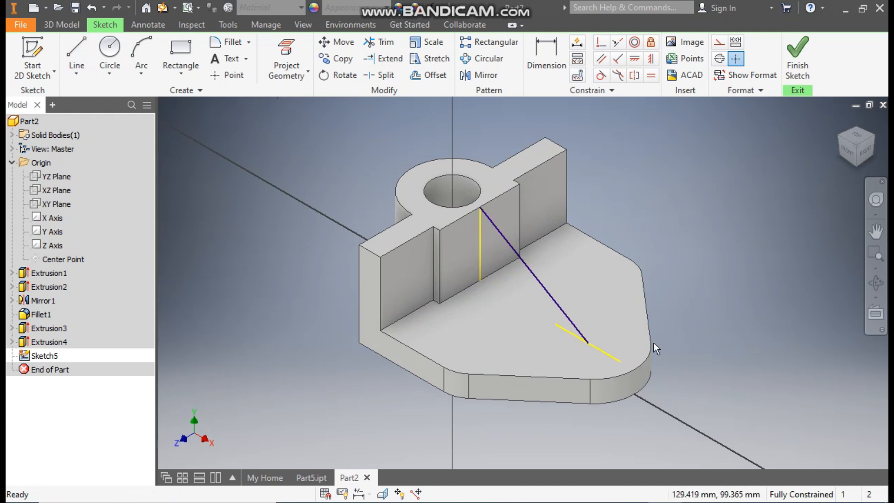
Step: Convert the two projected edges on the wall and base plate to construction lines and finish the sketch
click(607, 353)
click(719, 42)
click(479, 241)
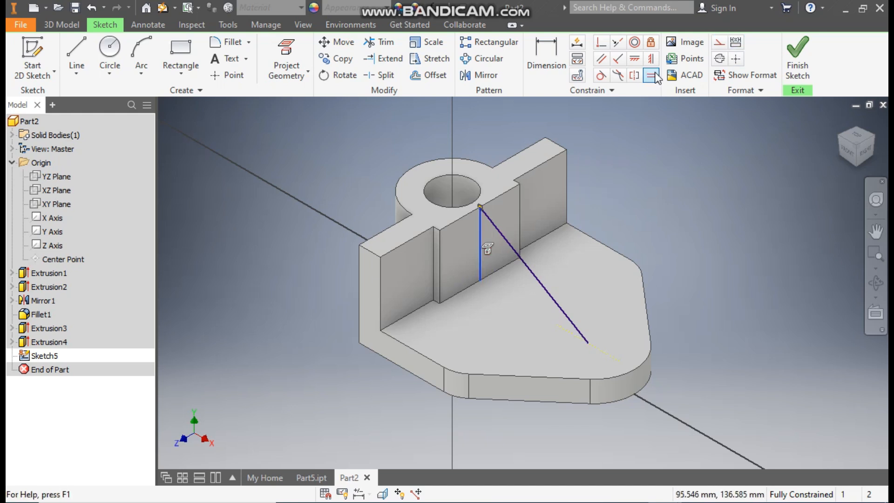
click(718, 41)
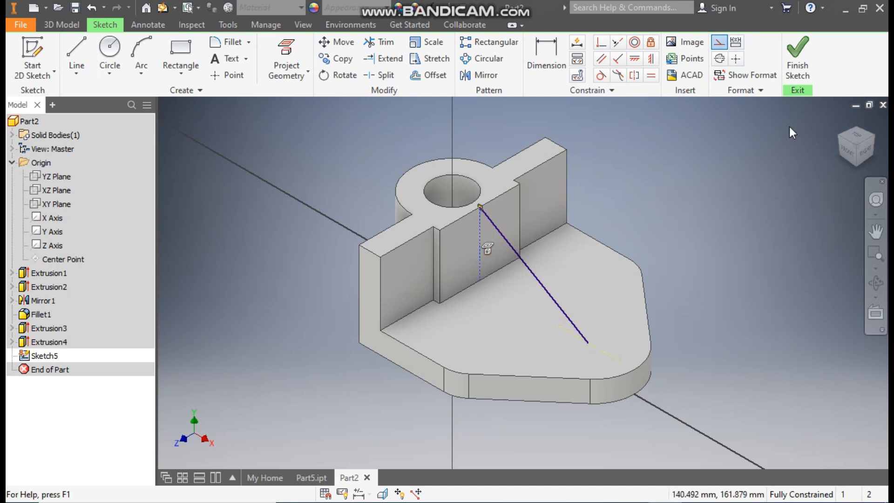
click(752, 203)
click(792, 63)
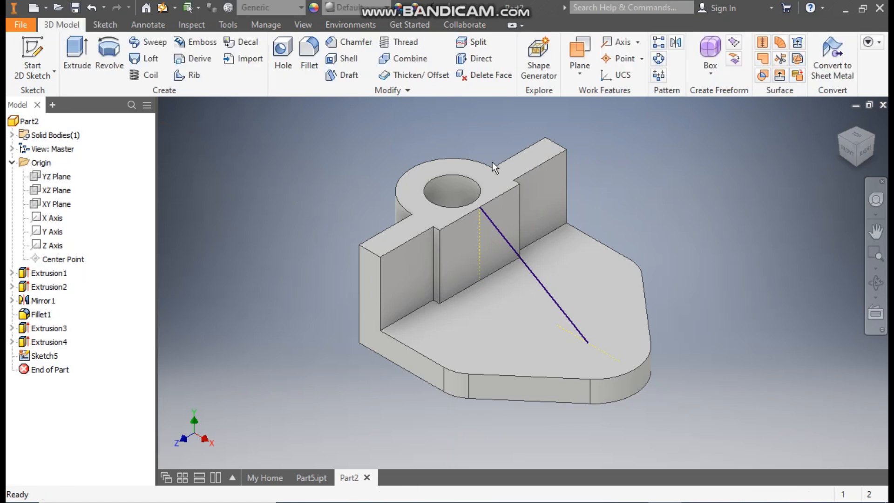
Step: Create a 10 mm thick Rib from the sloping line, parallel to the sketch plane and directed toward the wall and base plate
click(191, 74)
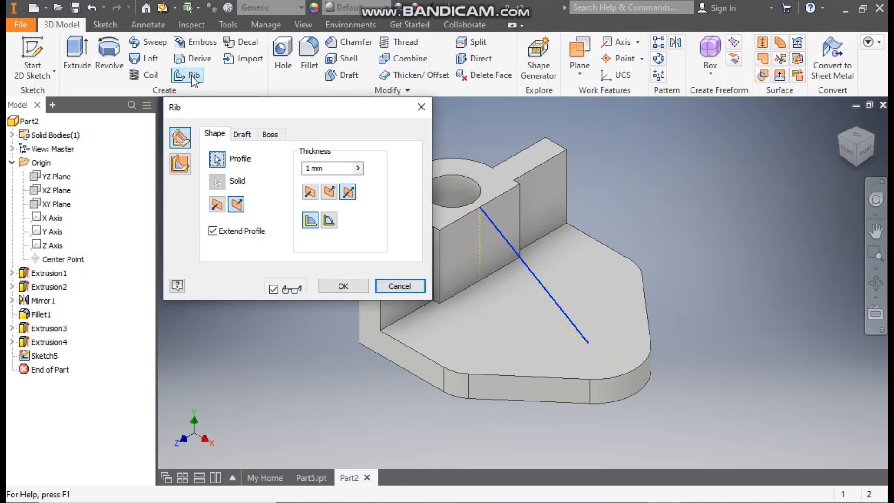
click(181, 167)
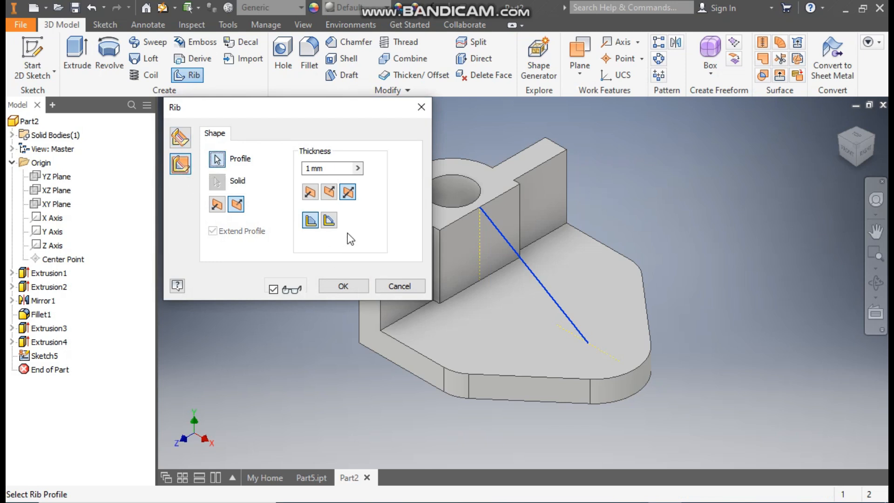
click(217, 204)
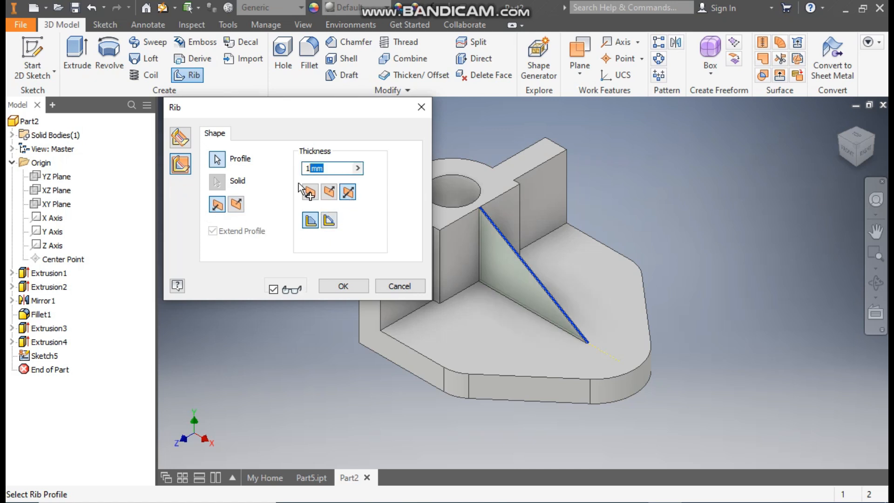
text(10)
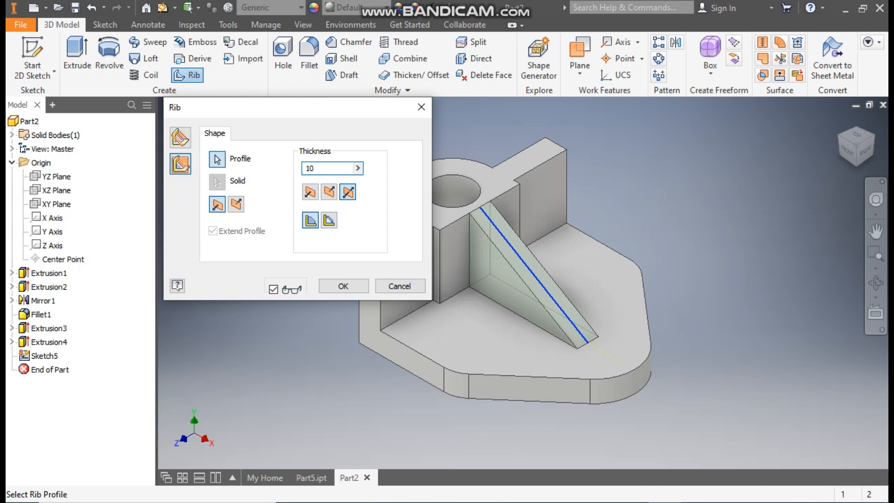
click(344, 286)
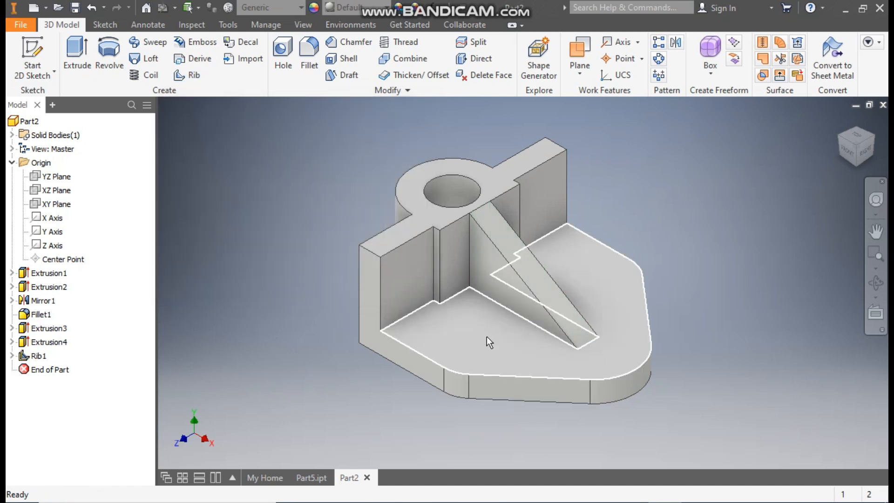
Step: Start a sketch on the base plate's top face and draw two circles, one either side of the rib, about 61 mm apart
click(555, 342)
click(590, 330)
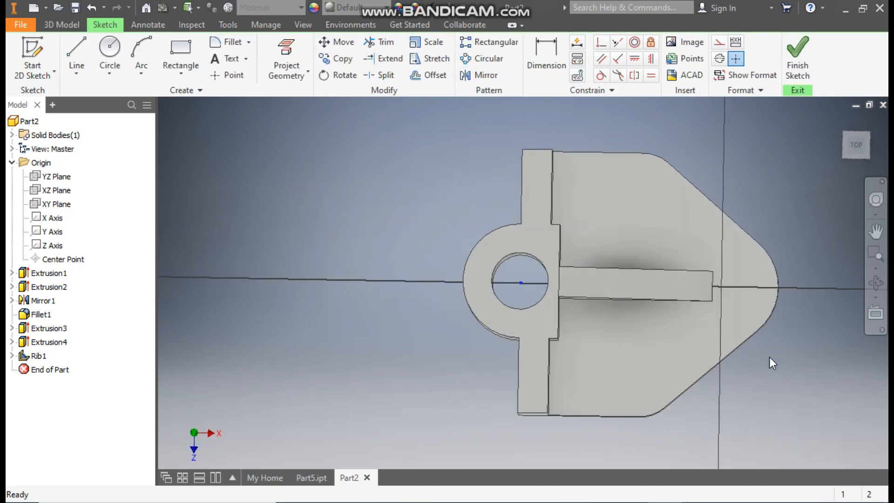
click(110, 47)
click(481, 174)
click(496, 159)
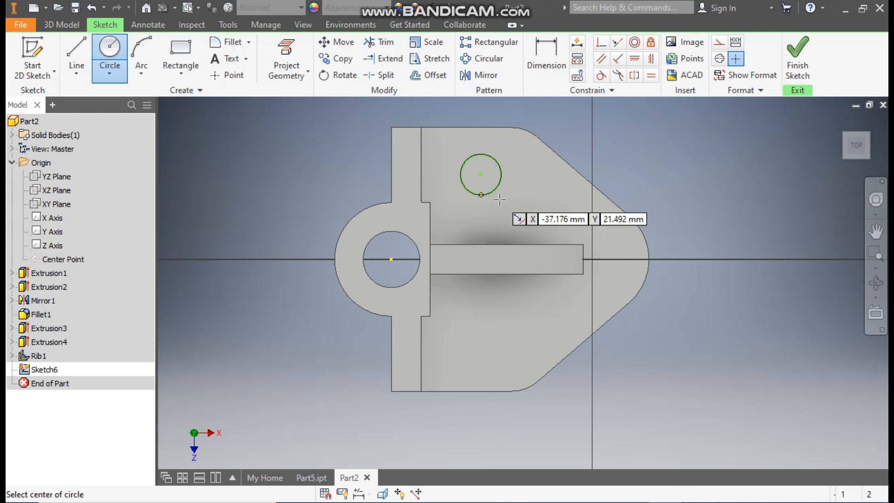
click(482, 359)
click(497, 343)
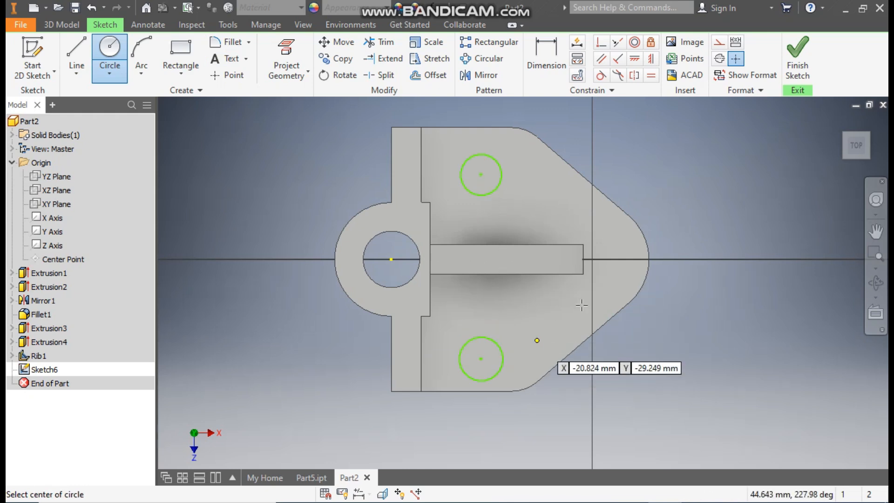
Step: Dimension the distance between the two circles' centres as 50 mm
click(560, 57)
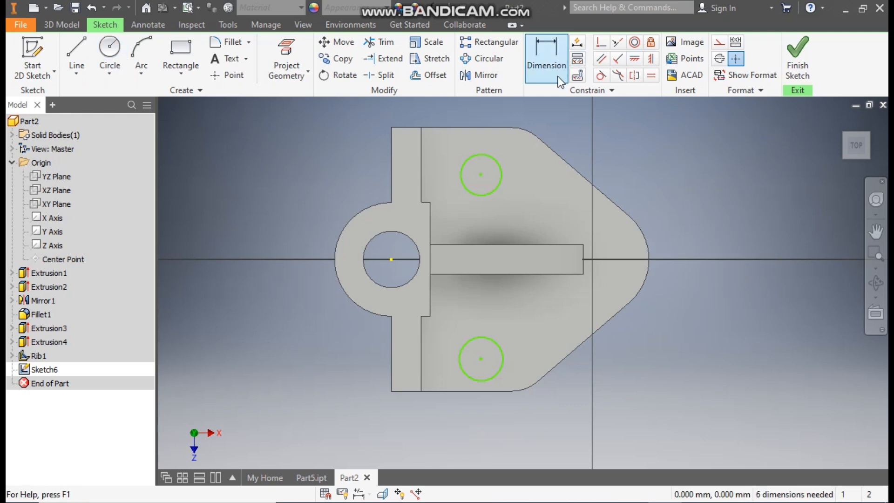
click(501, 177)
click(501, 349)
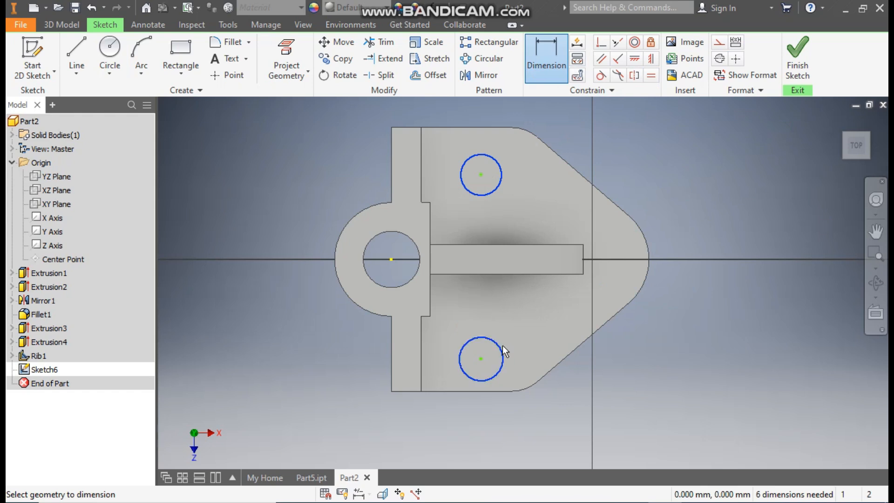
click(557, 222)
text(50)
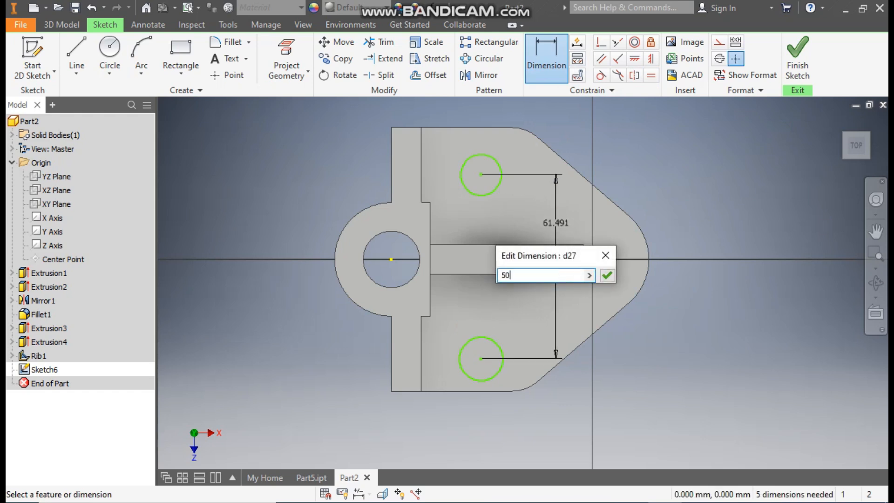
key(Return)
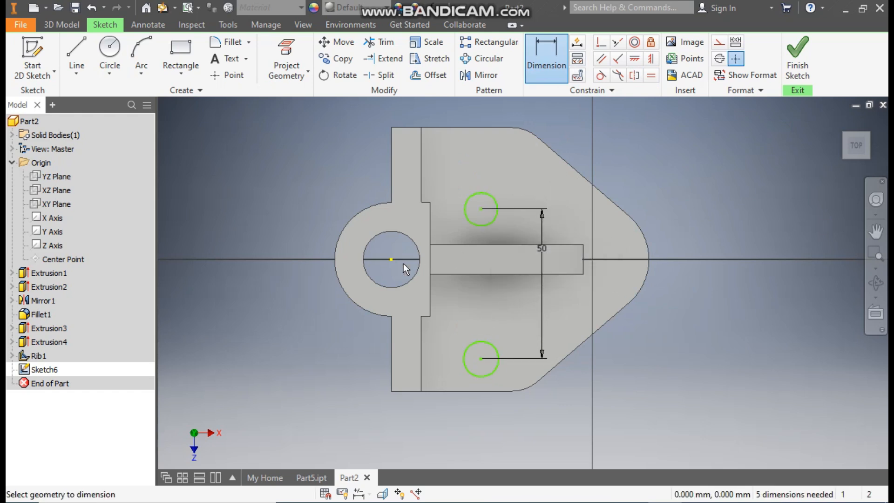
Step: Dimension the upper circle's centre 25 mm from the boss hole's centre, measured perpendicular to the rib
click(481, 209)
click(391, 258)
click(318, 238)
text(25)
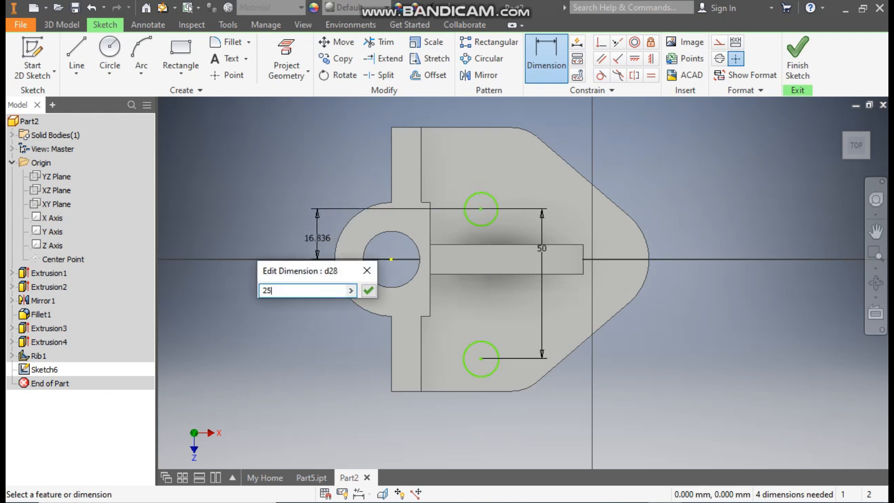
key(Return)
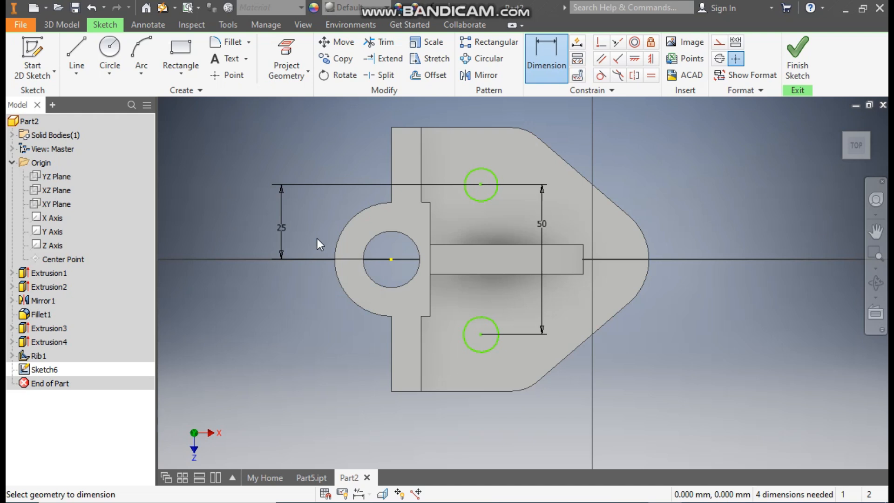
Step: Dimension the upper circle's centre 25 mm from the wall's inner face edge
click(420, 154)
click(480, 184)
click(464, 139)
text(25)
key(Return)
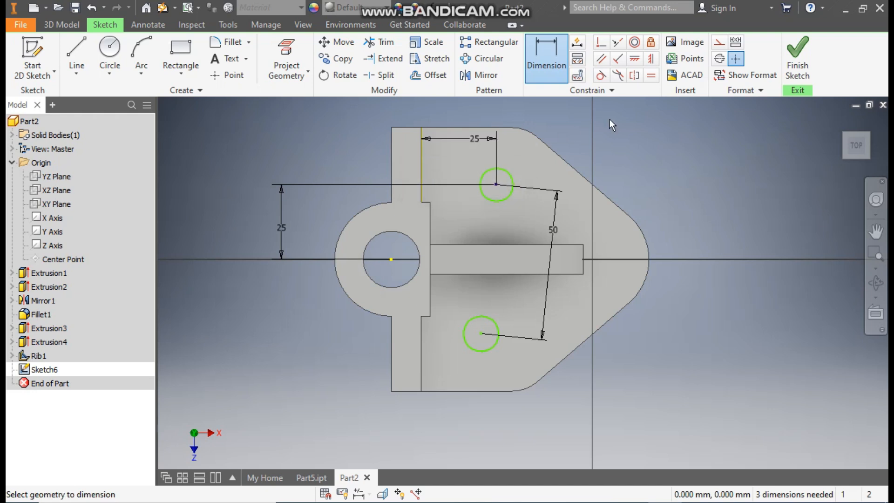
Step: Apply a vertical constraint between the centres of the two base plate circles
click(651, 61)
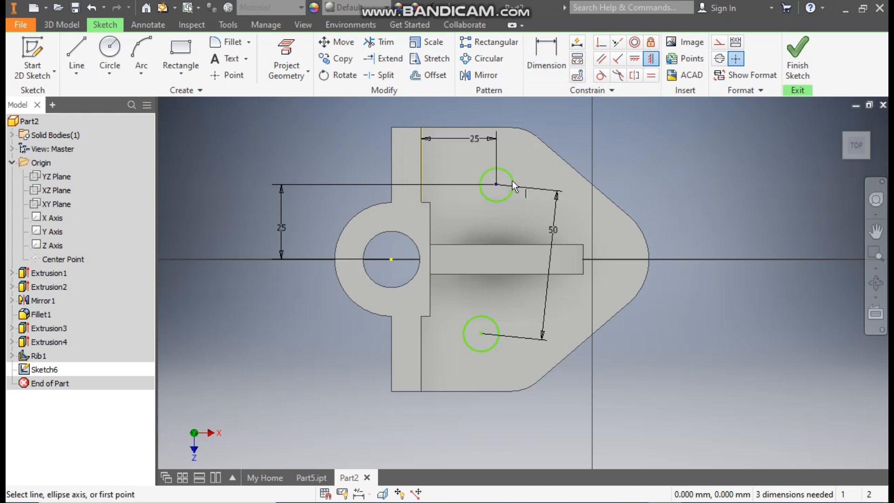
click(496, 184)
click(481, 333)
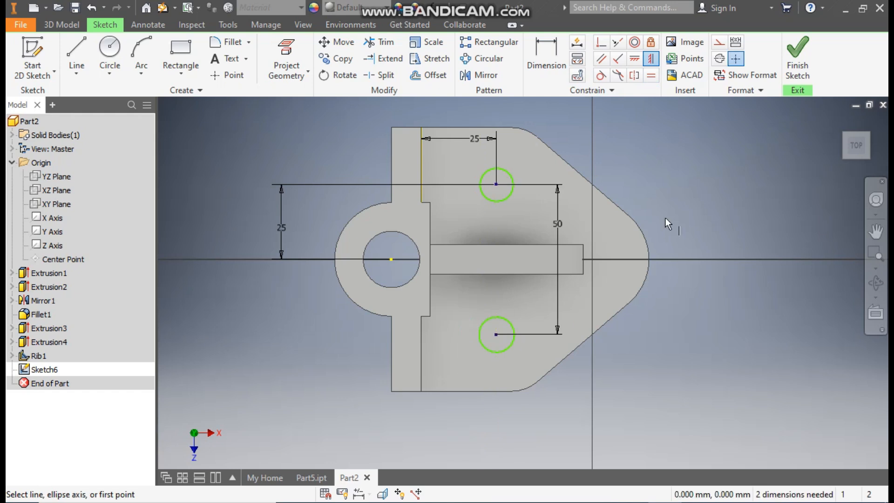
Step: Set the diameter of both base plate circles to 10 mm
click(546, 58)
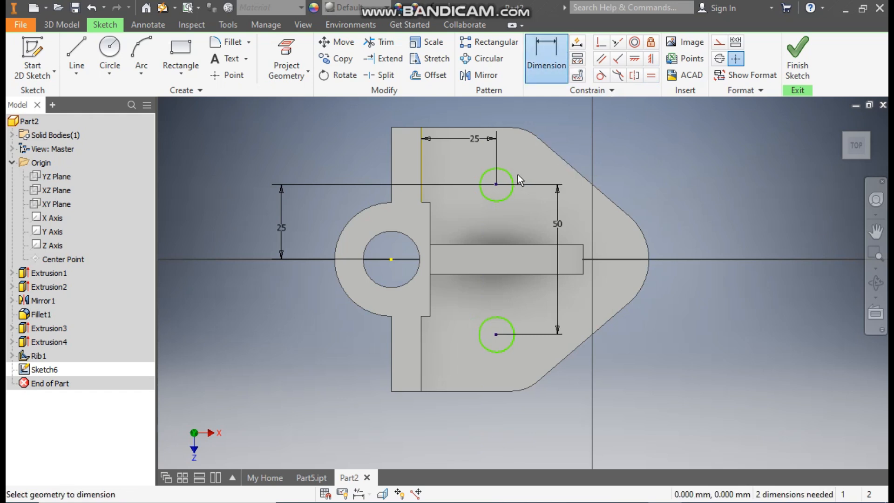
click(532, 148)
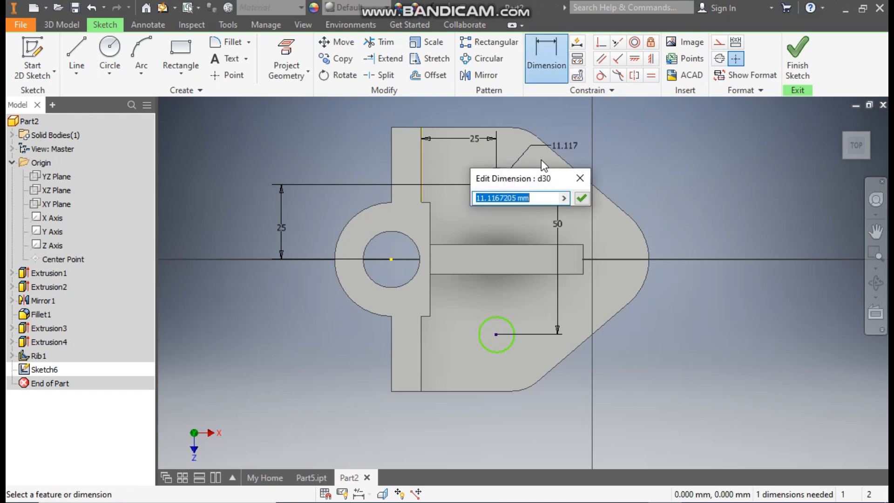
text(10)
key(Return)
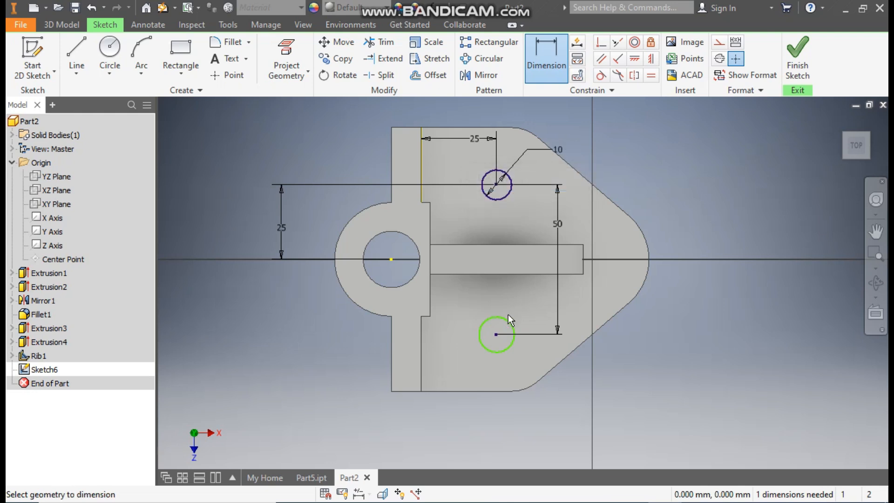
click(458, 305)
text(10)
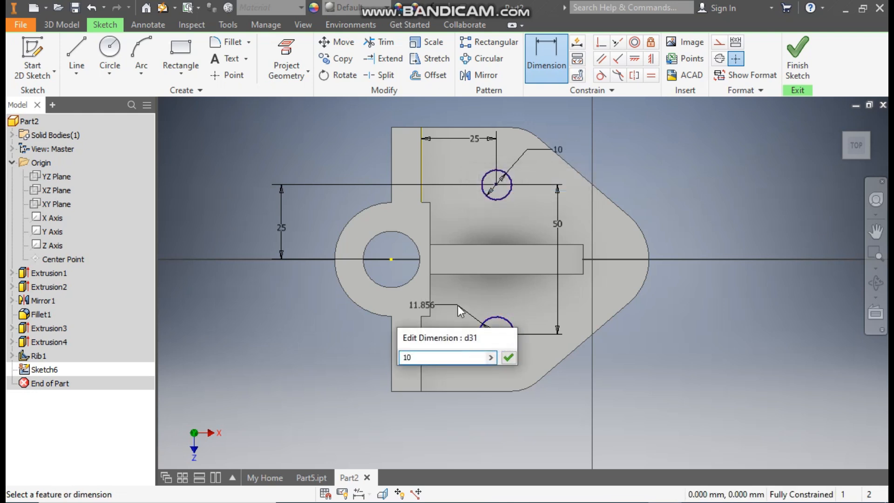
key(Return)
Step: Finish the sketch and extrude-cut both 10 mm circles downward through the base plate
click(798, 56)
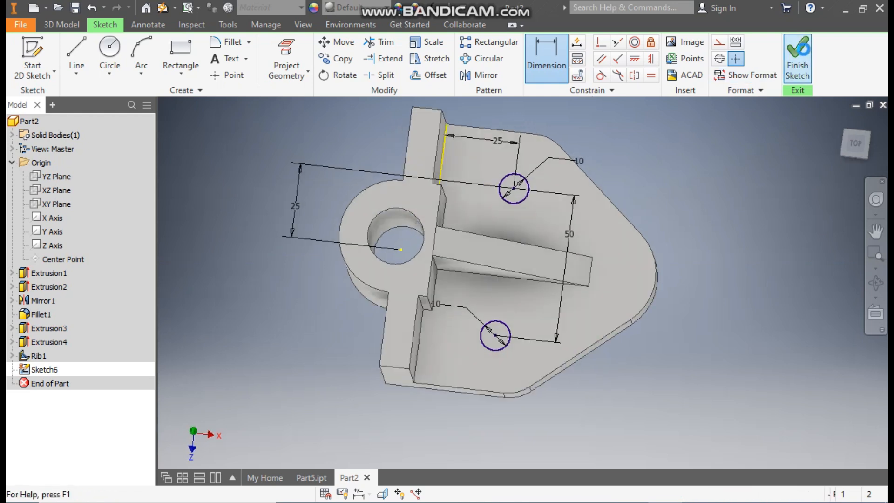
click(78, 55)
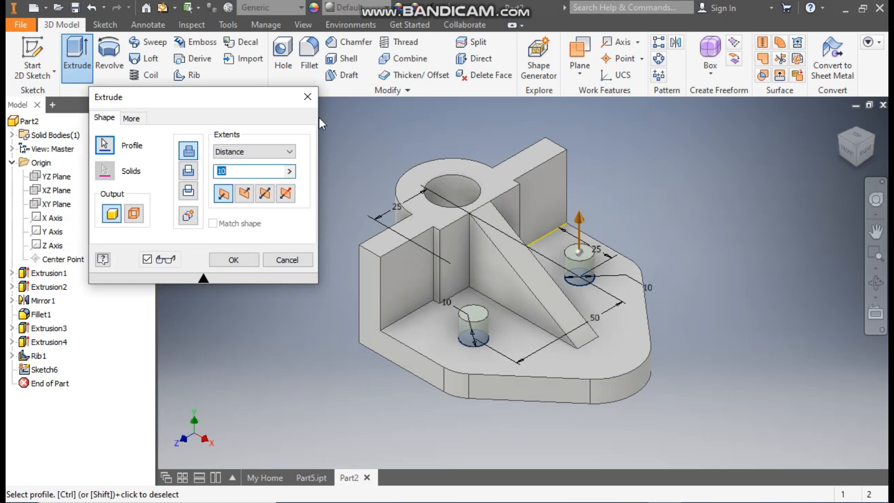
click(246, 194)
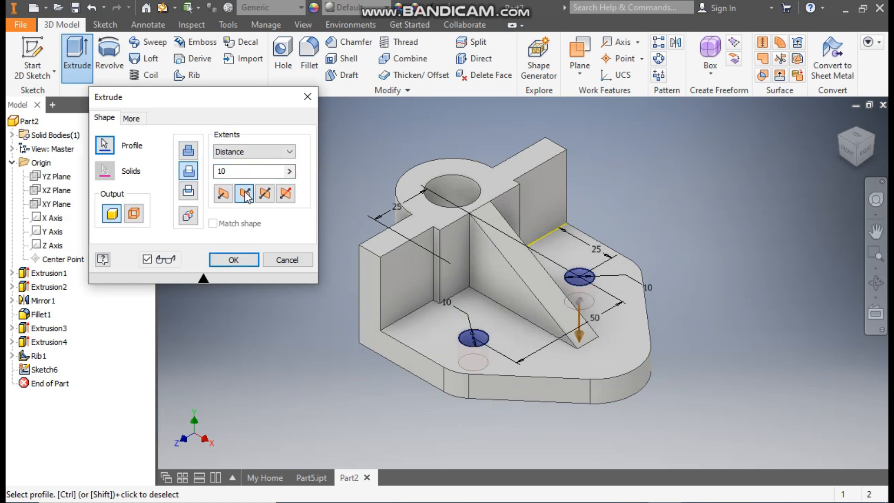
click(242, 152)
click(228, 200)
click(234, 260)
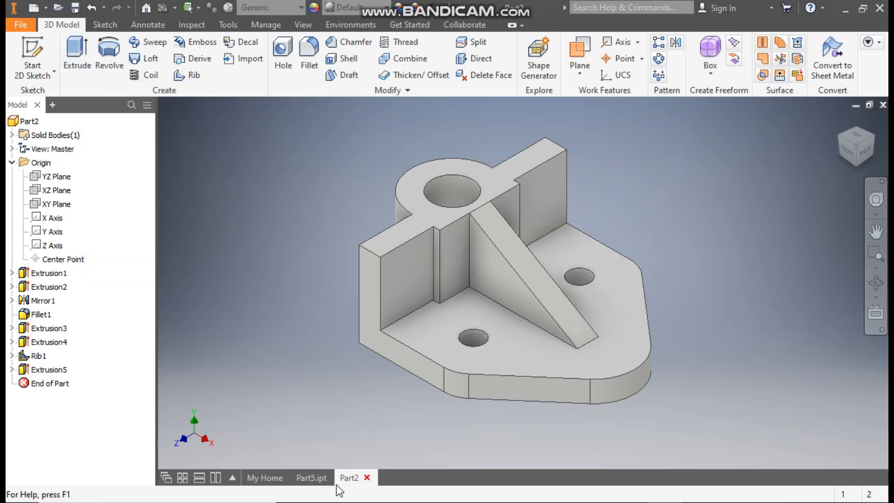
Step: Check the wall corner in Part5 and fillet the two matching vertical inner corners beside the boss in Part2 with a 3 mm radius
click(309, 478)
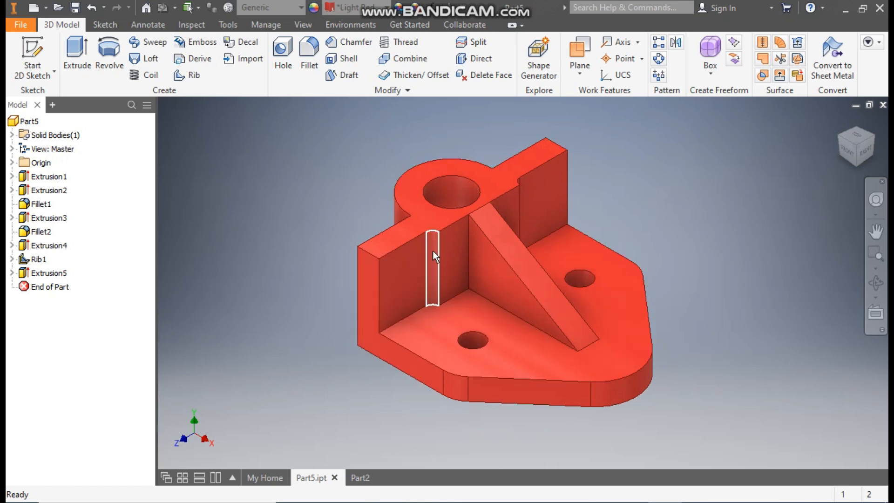
click(357, 478)
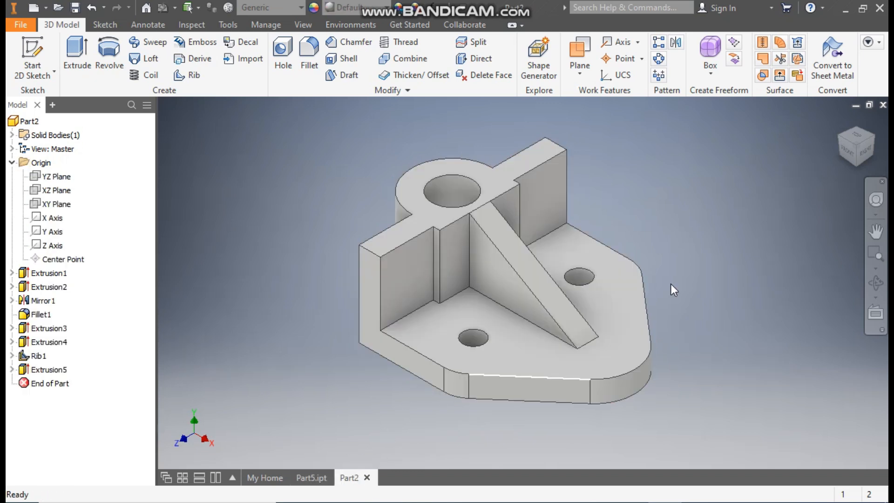
click(306, 49)
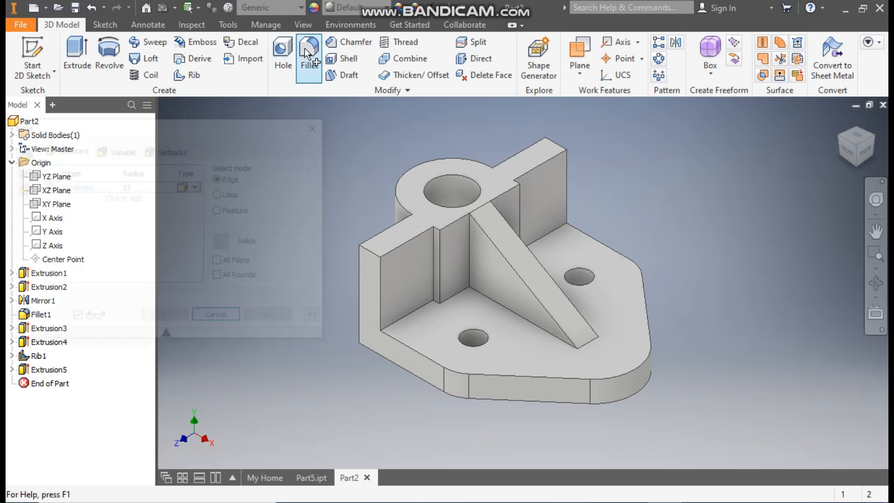
click(132, 186)
text(3)
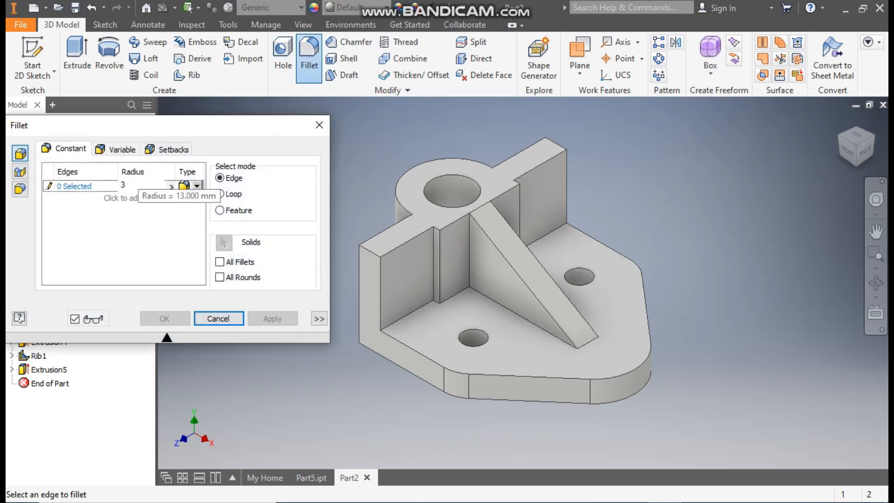
click(433, 247)
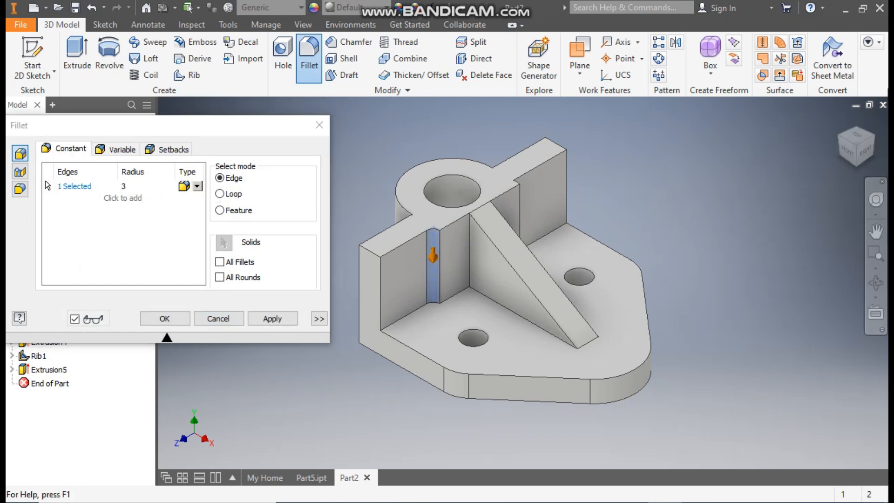
click(874, 141)
click(601, 255)
click(168, 319)
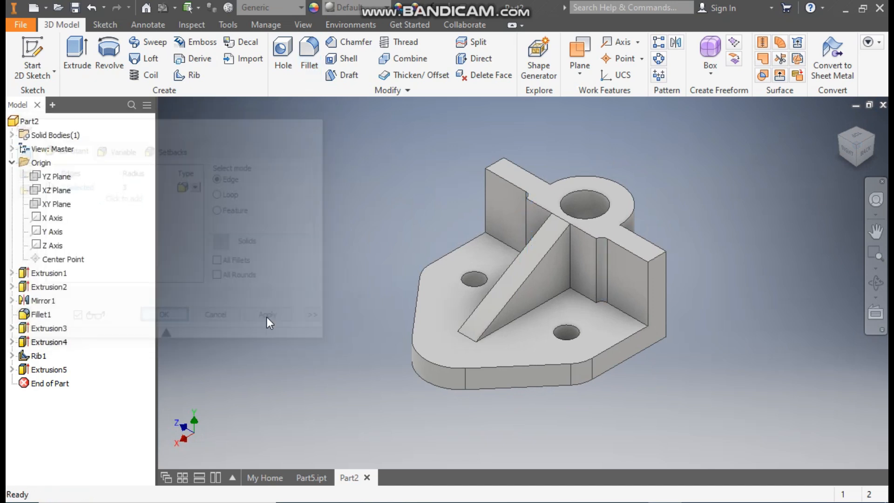
Step: Return the bracket to its home view and apply the Light Red appearance to the whole part
click(837, 122)
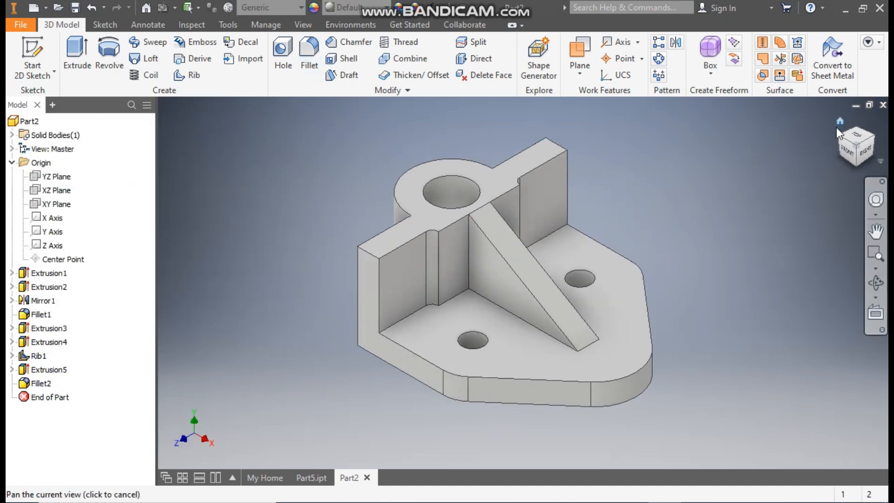
click(350, 7)
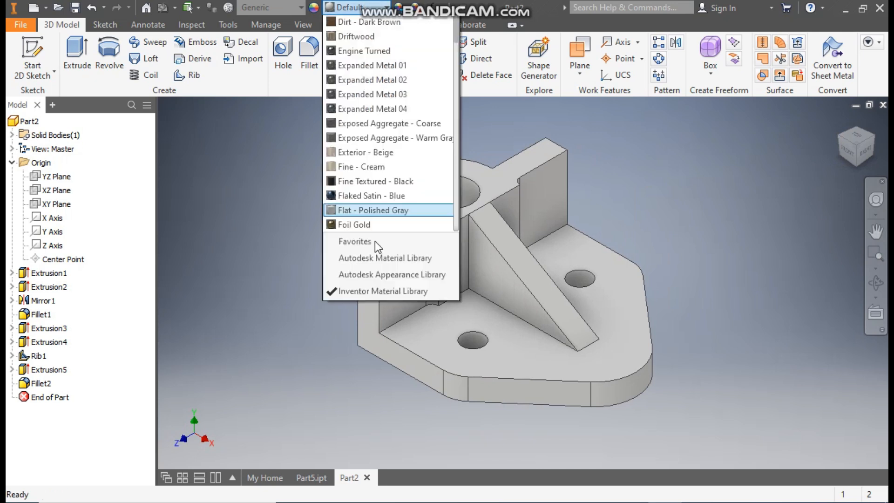
scroll(375, 241, up, 6)
scroll(373, 256, down, 20)
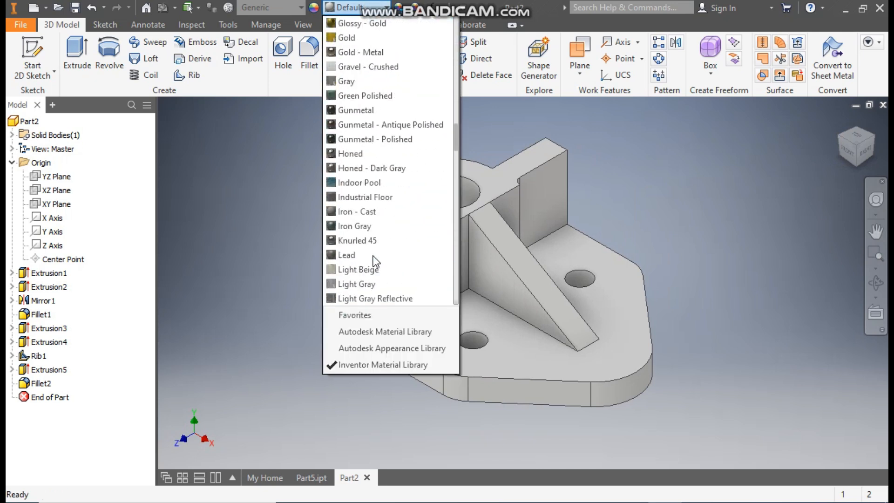
click(366, 96)
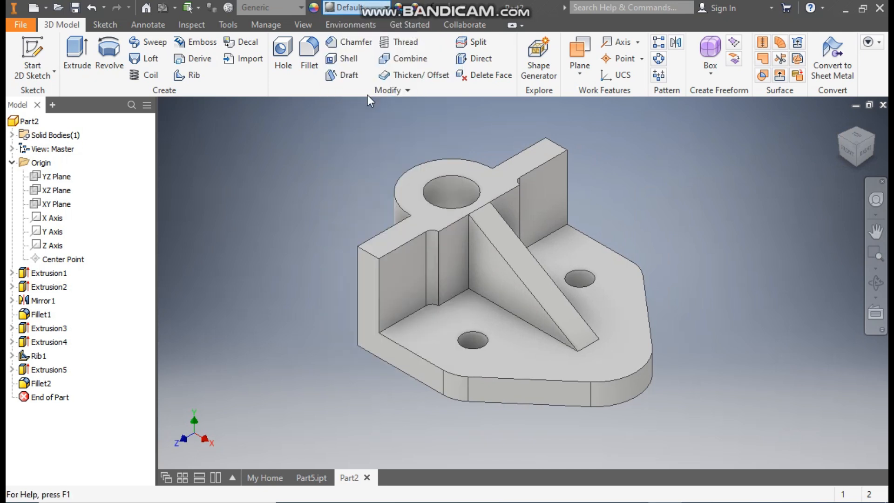
scroll(676, 262, down, 1)
middle_drag(677, 262, 712, 265)
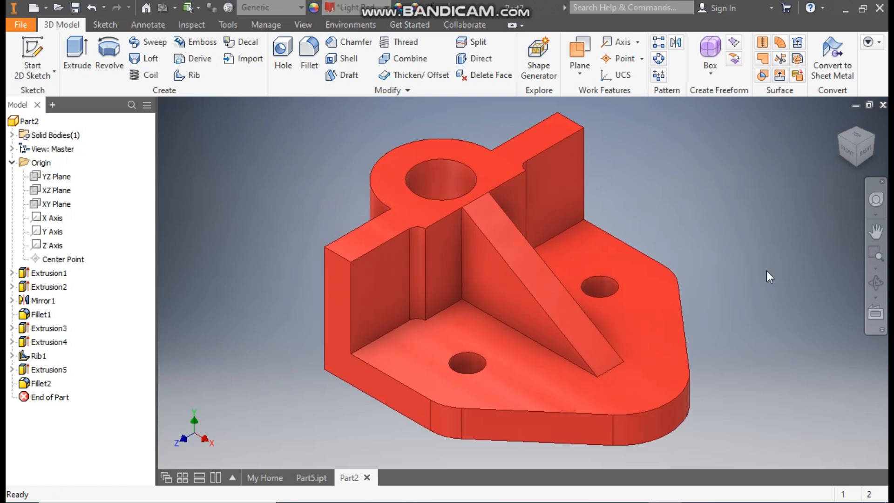